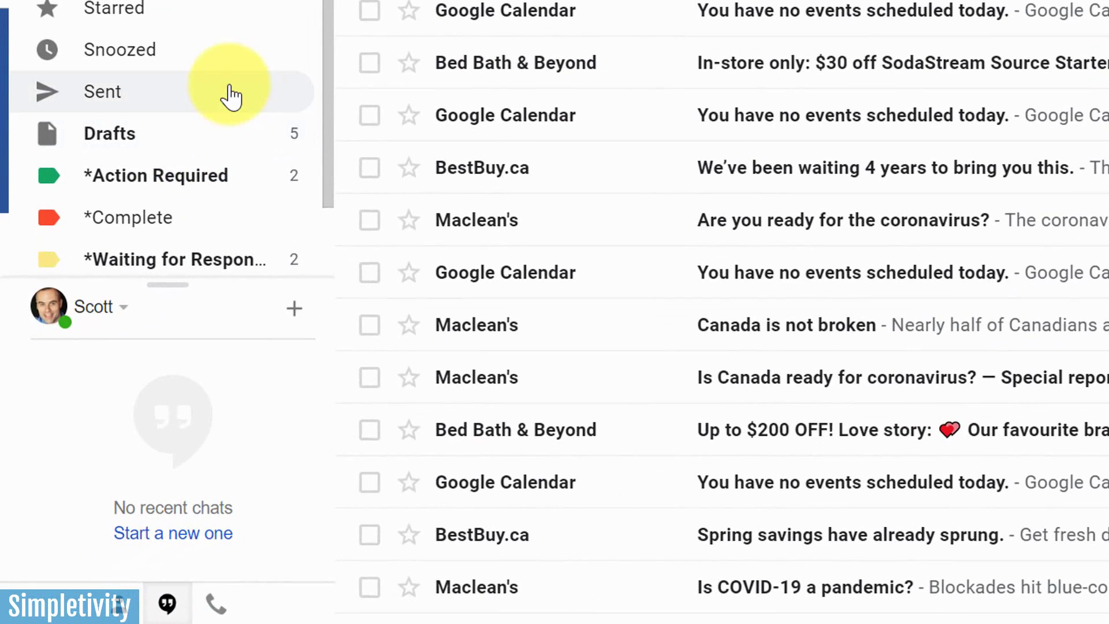
Create a new label named Newsletters from the More section of the label list
scroll(231, 95, down, 3)
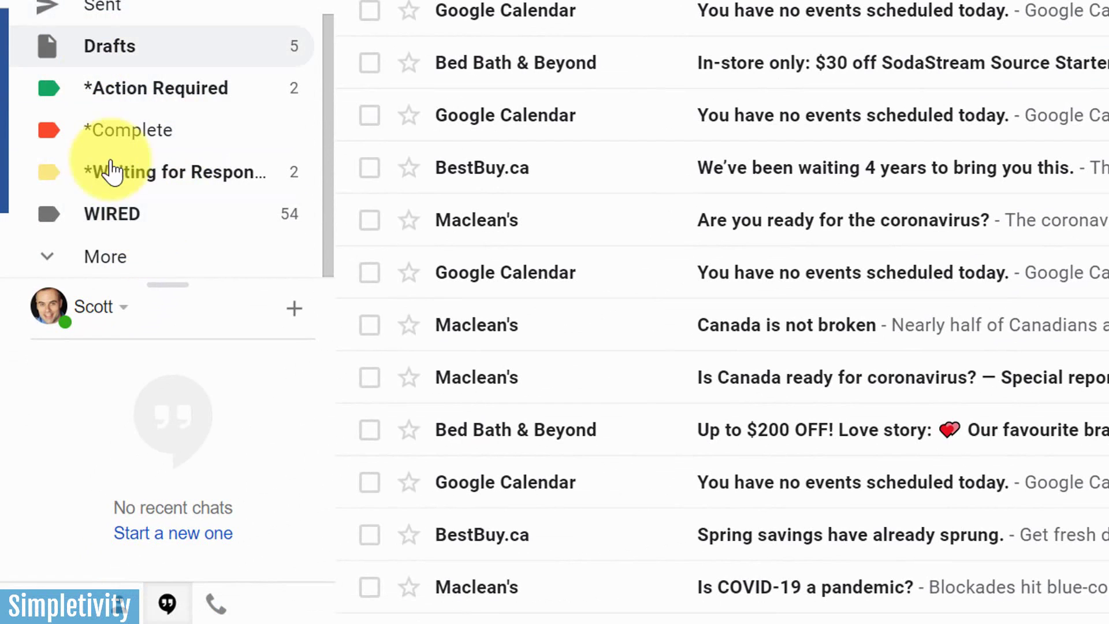
click(107, 266)
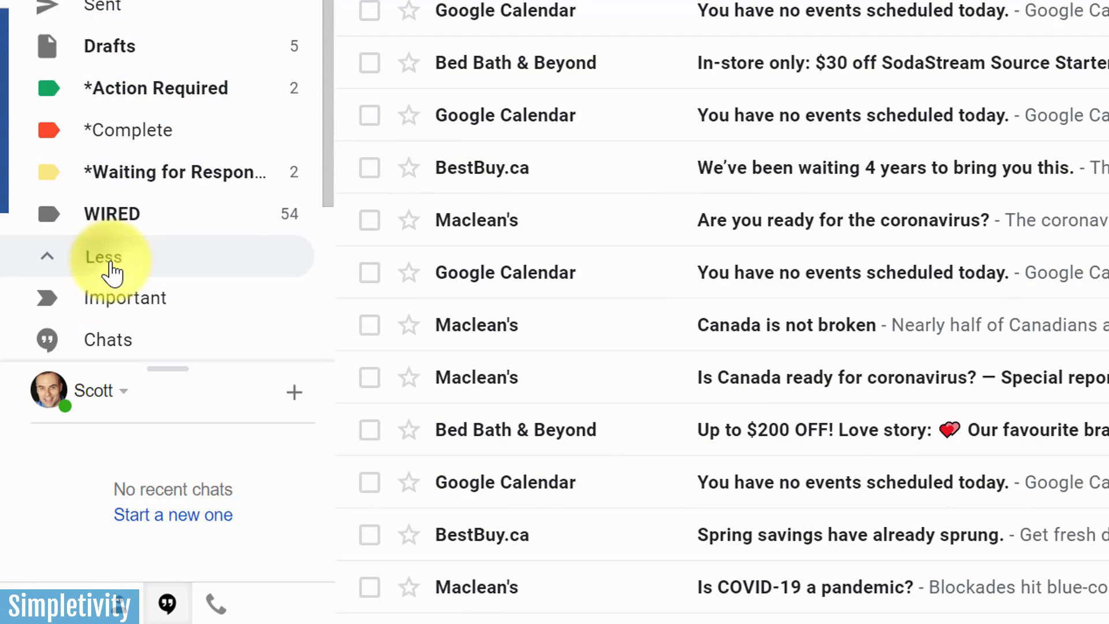
scroll(220, 268, down, 5)
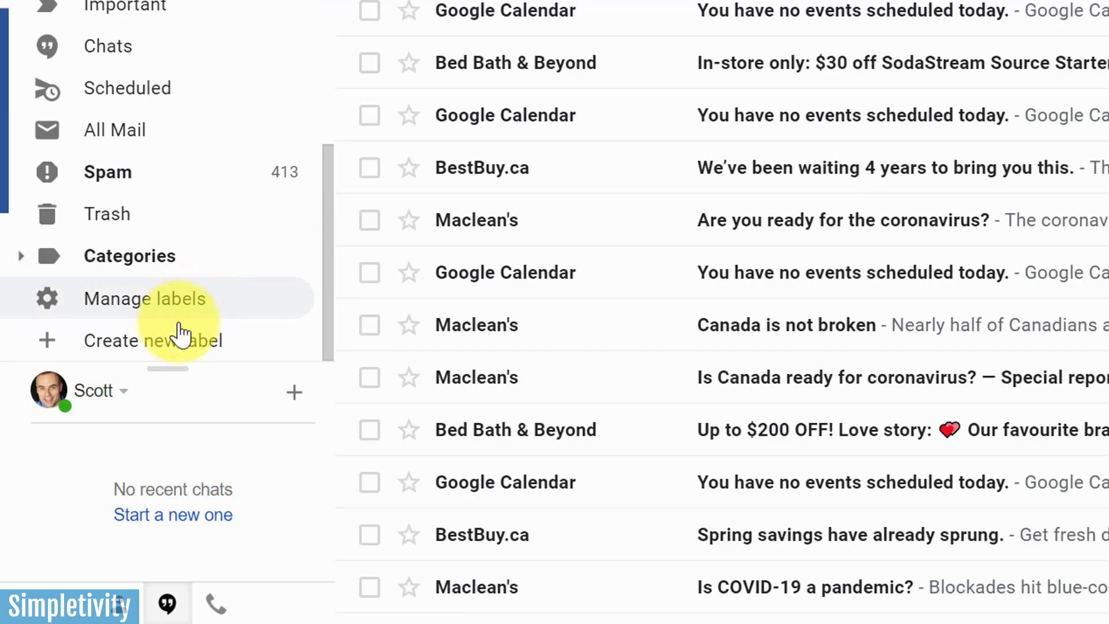
click(124, 345)
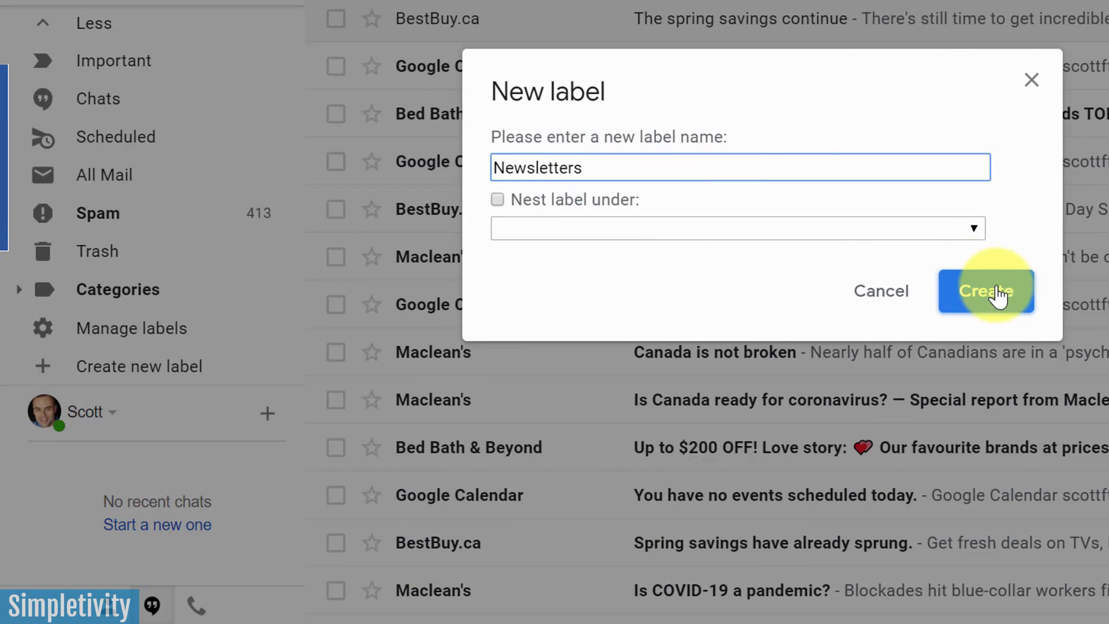
click(968, 291)
Set the Newsletters label colour to blue and open its empty message list
scroll(260, 282, up, 10)
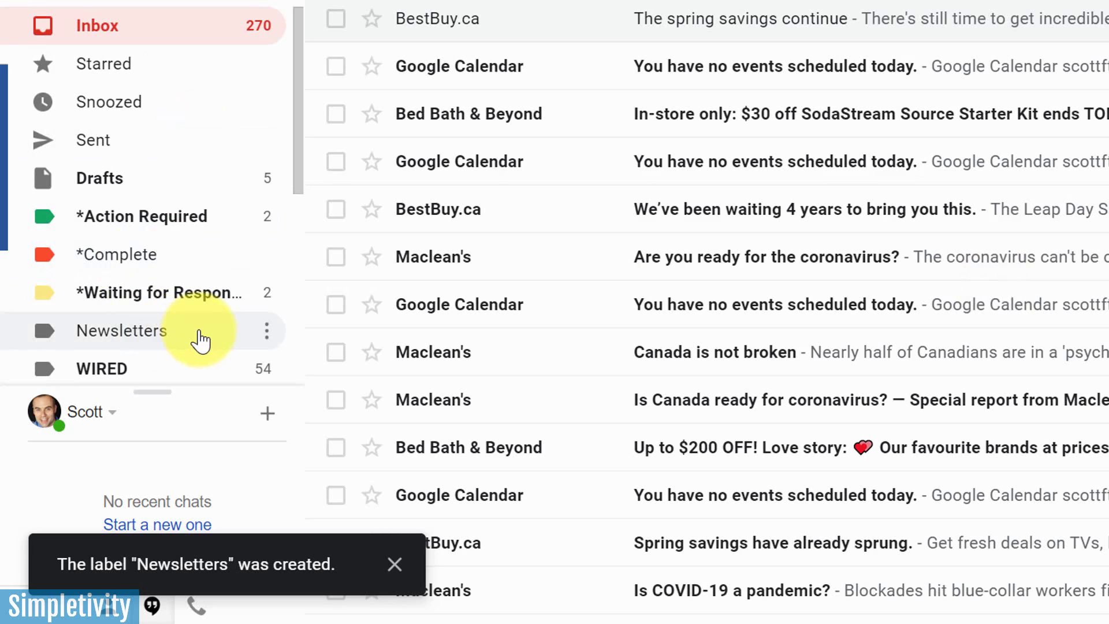
click(267, 334)
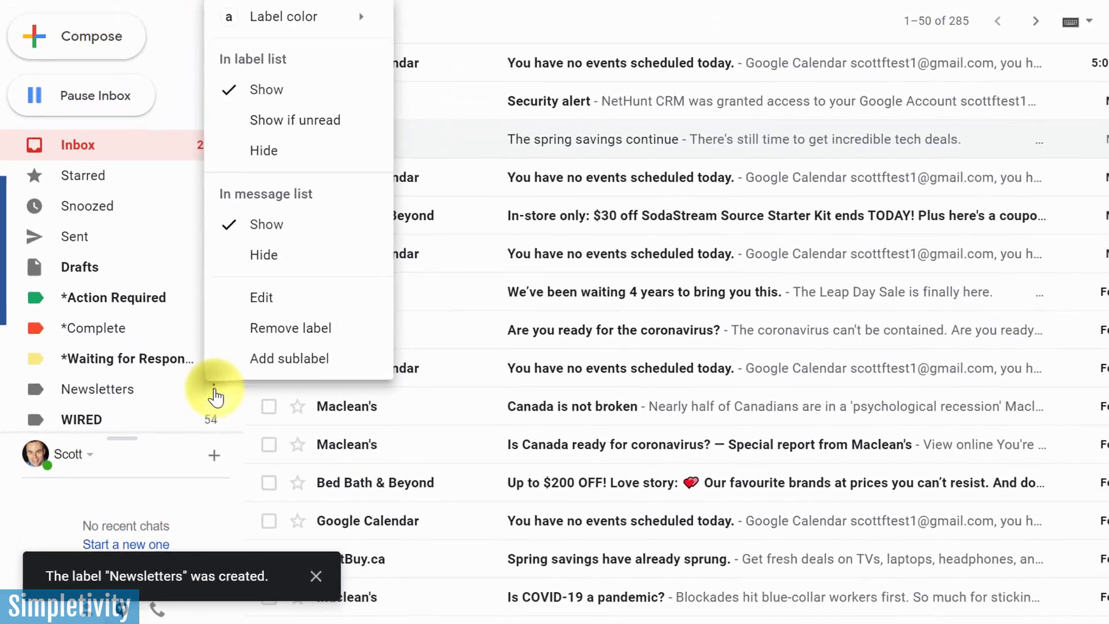
mouse_move(303, 19)
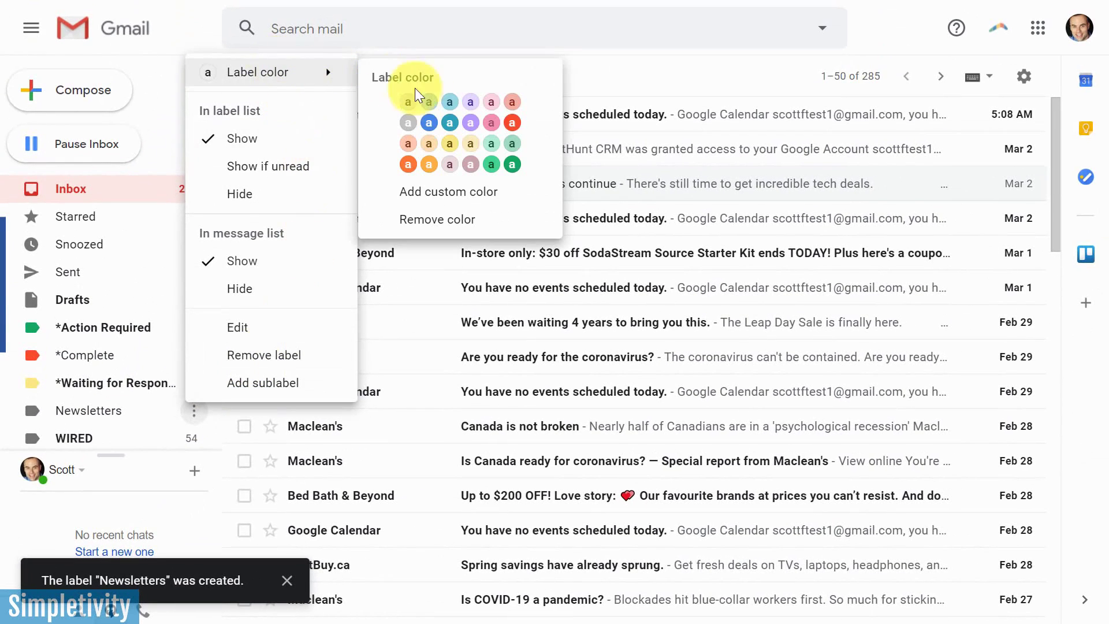
click(430, 123)
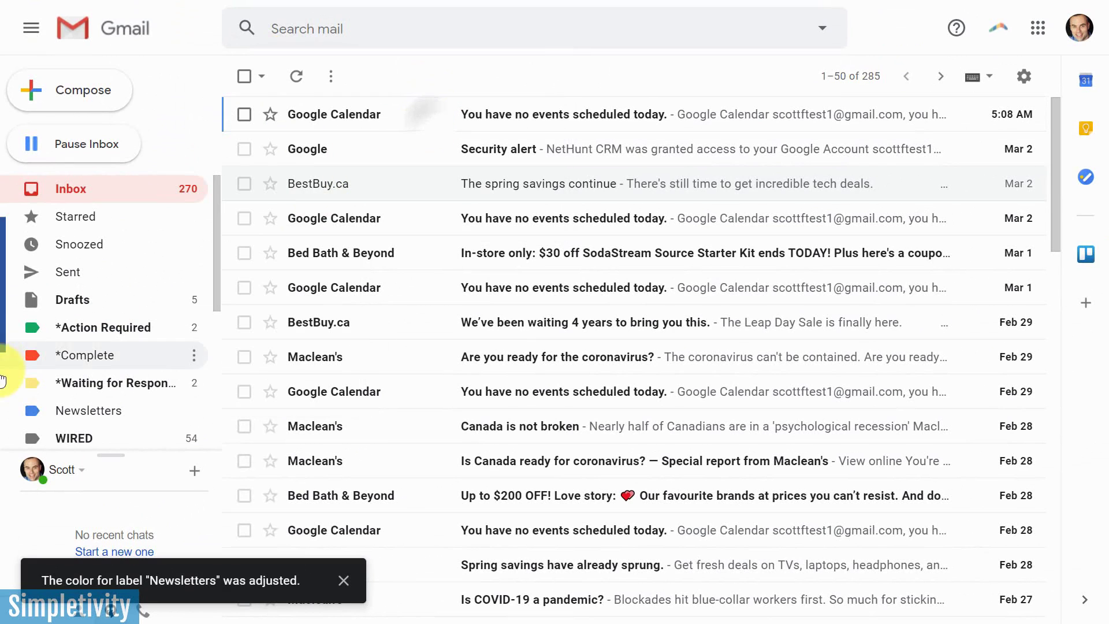
click(86, 412)
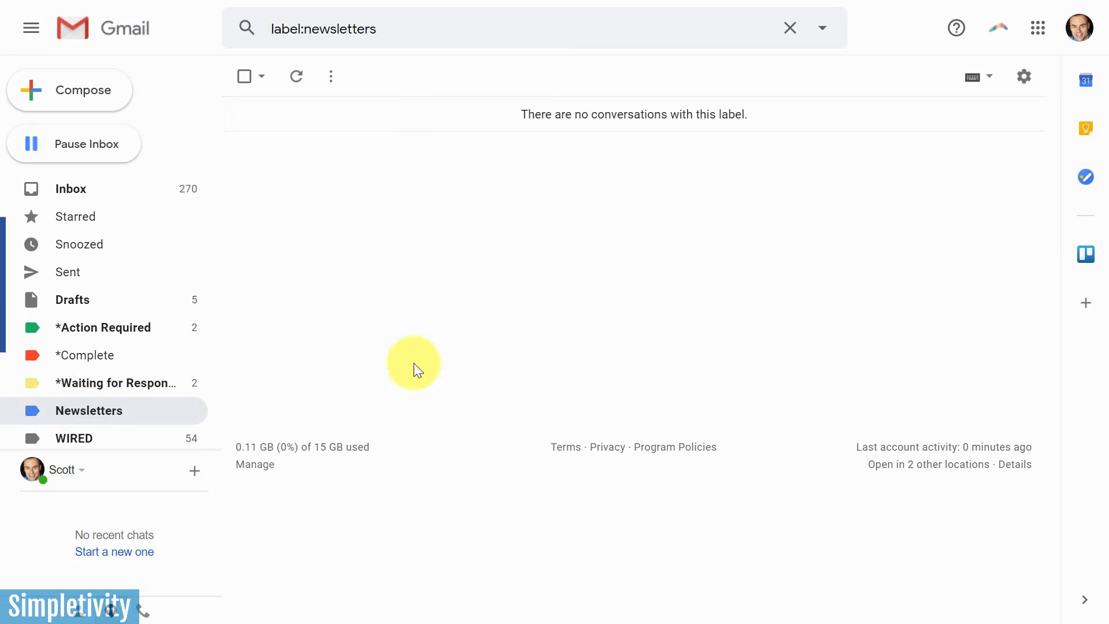
From the inbox, enter 'unsubscribe' in advanced search's Has the words field and start a filter
click(118, 191)
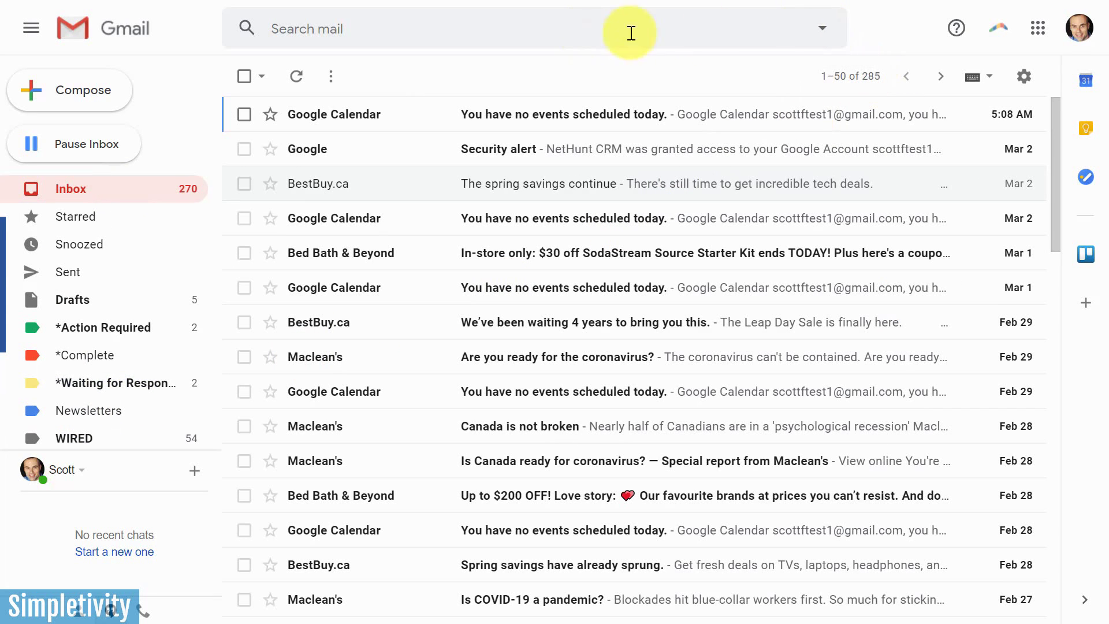
click(824, 32)
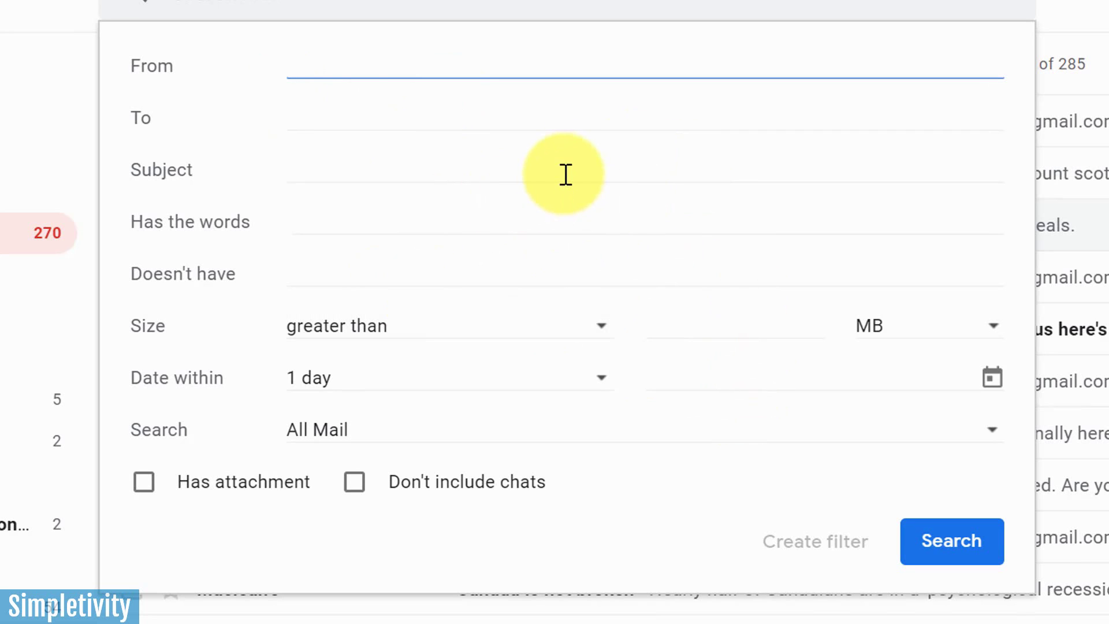
click(329, 220)
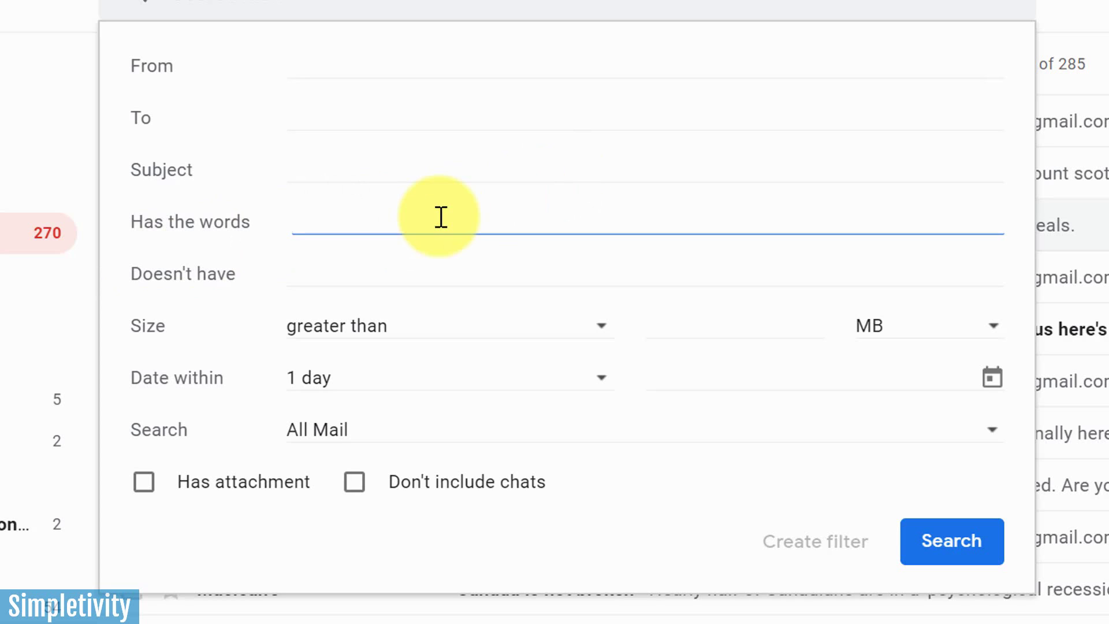
text(unsubscribe)
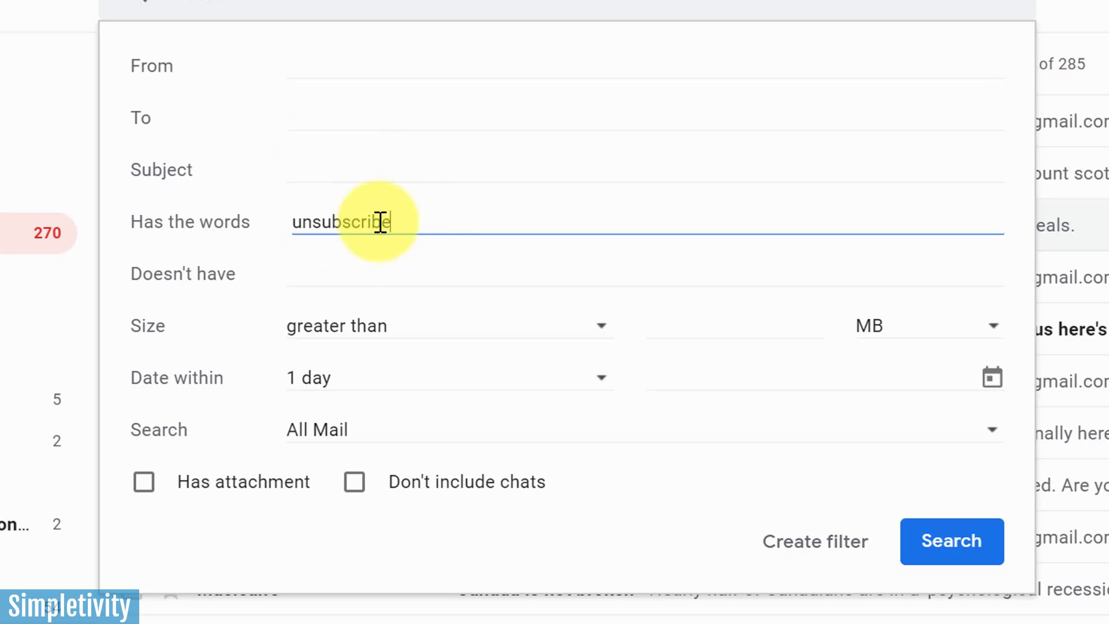
click(432, 220)
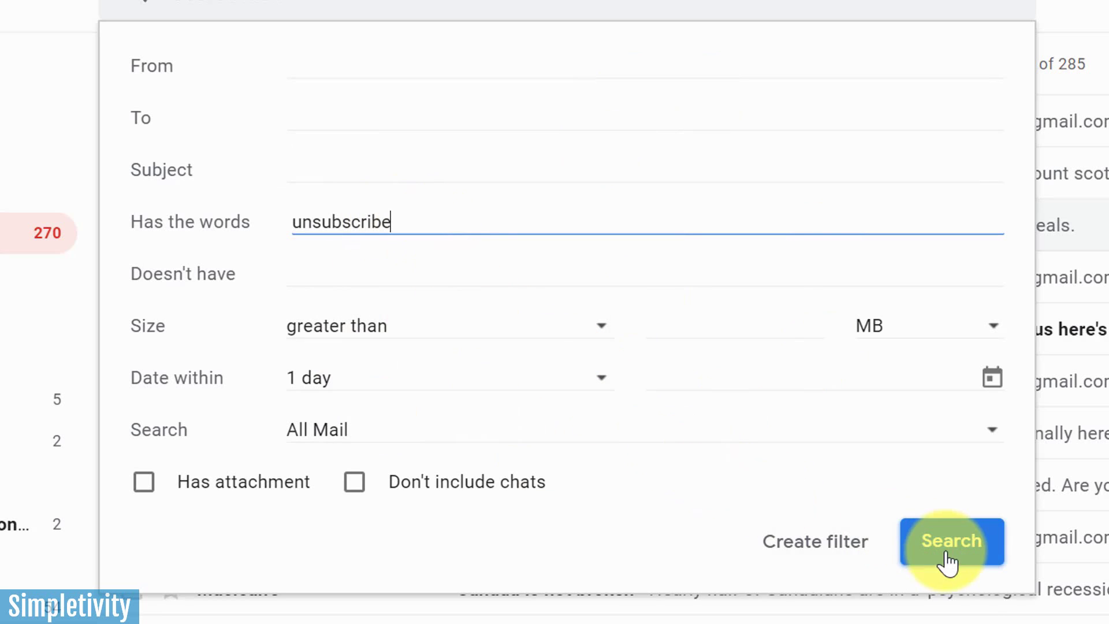
click(809, 551)
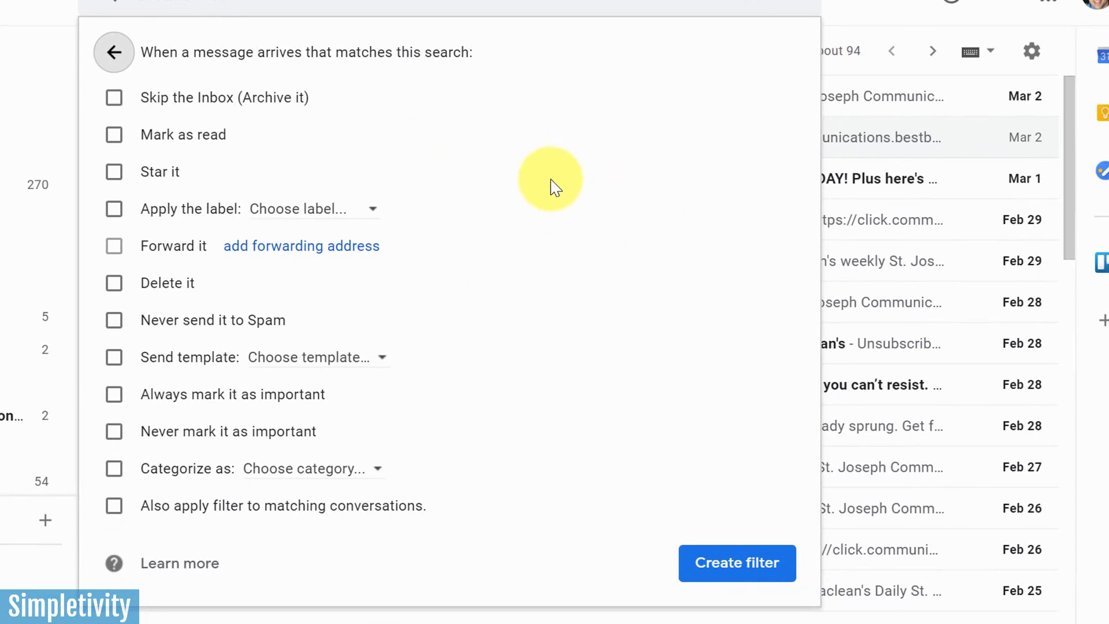
Make the unsubscribe filter skip the inbox and apply the Newsletters label, then save it
click(114, 98)
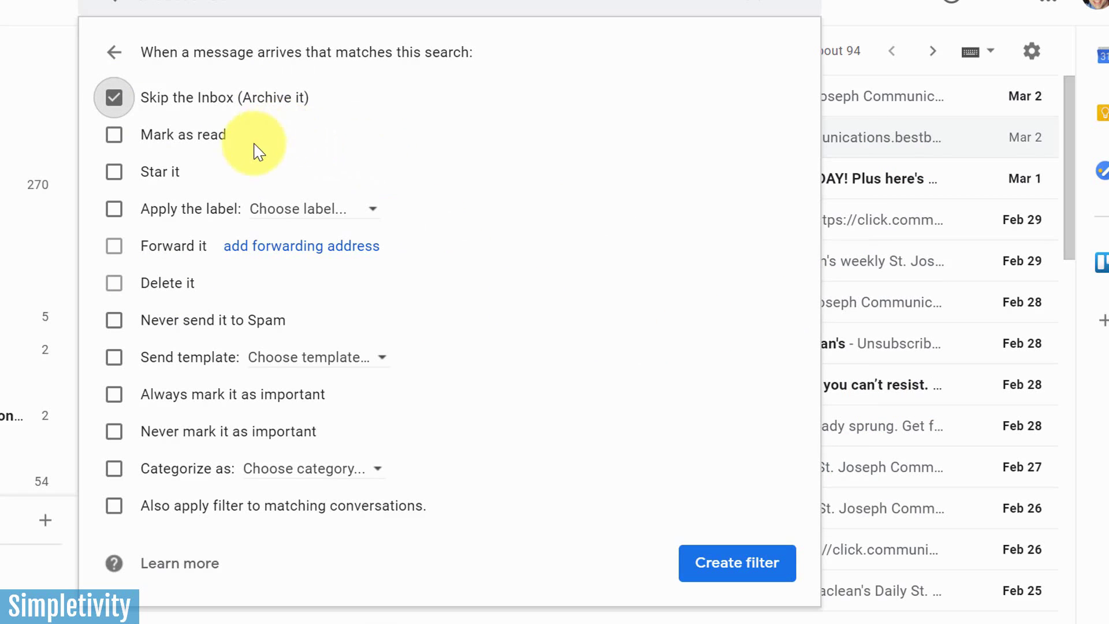
click(113, 211)
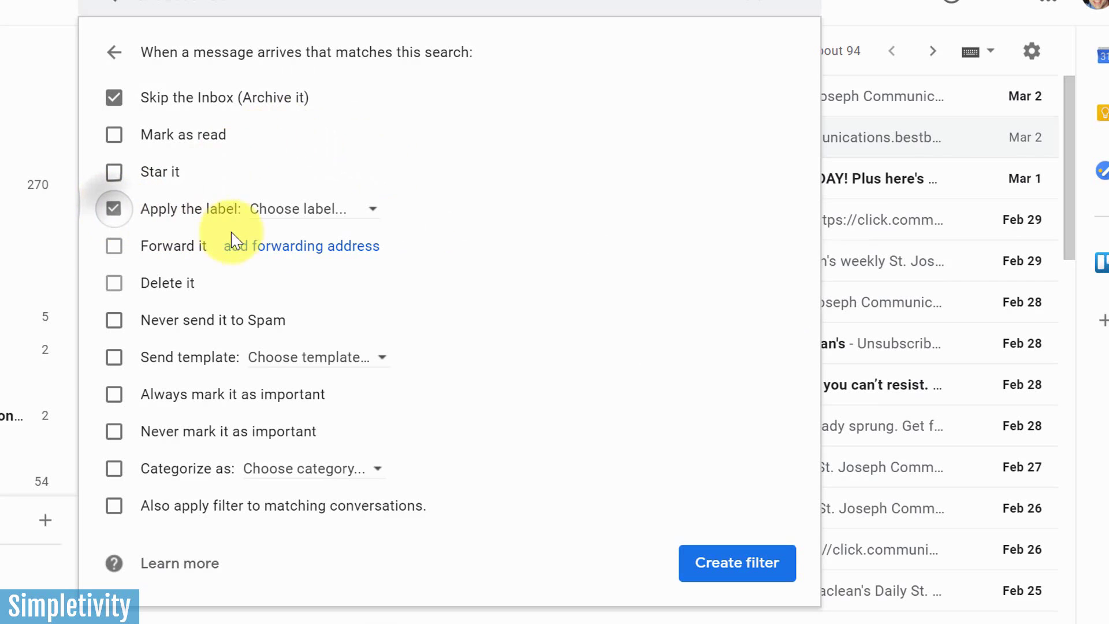
click(340, 213)
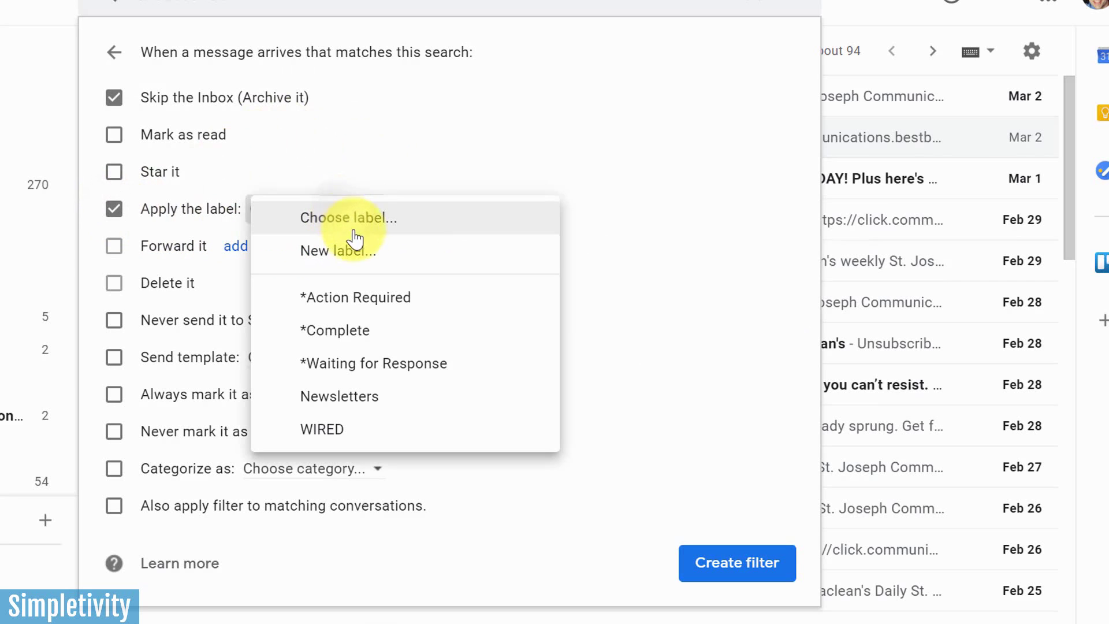
click(346, 398)
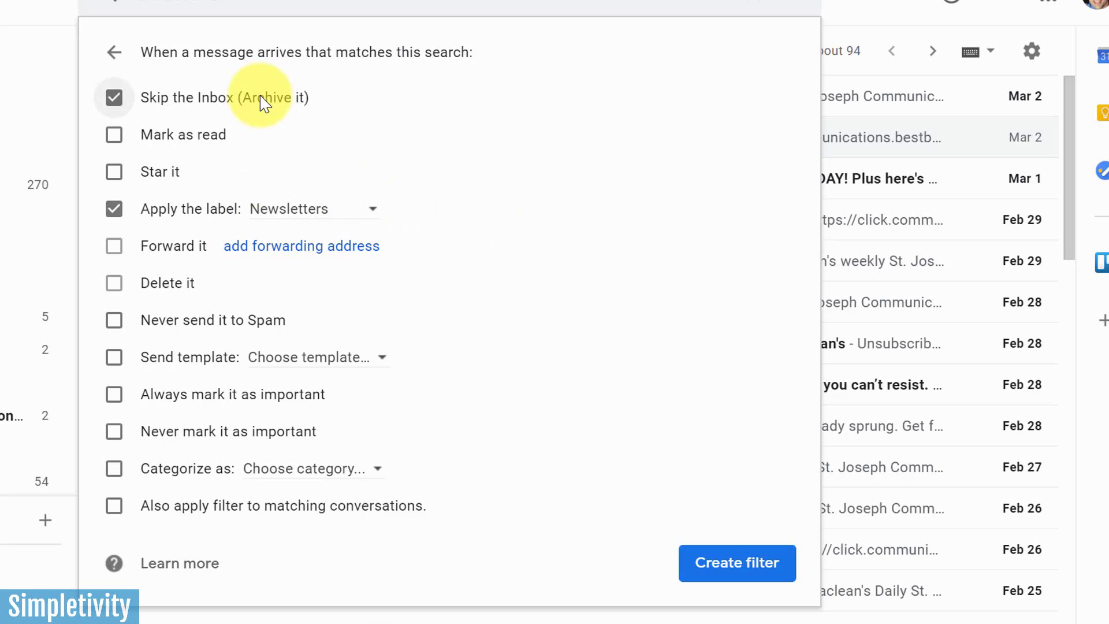
click(737, 563)
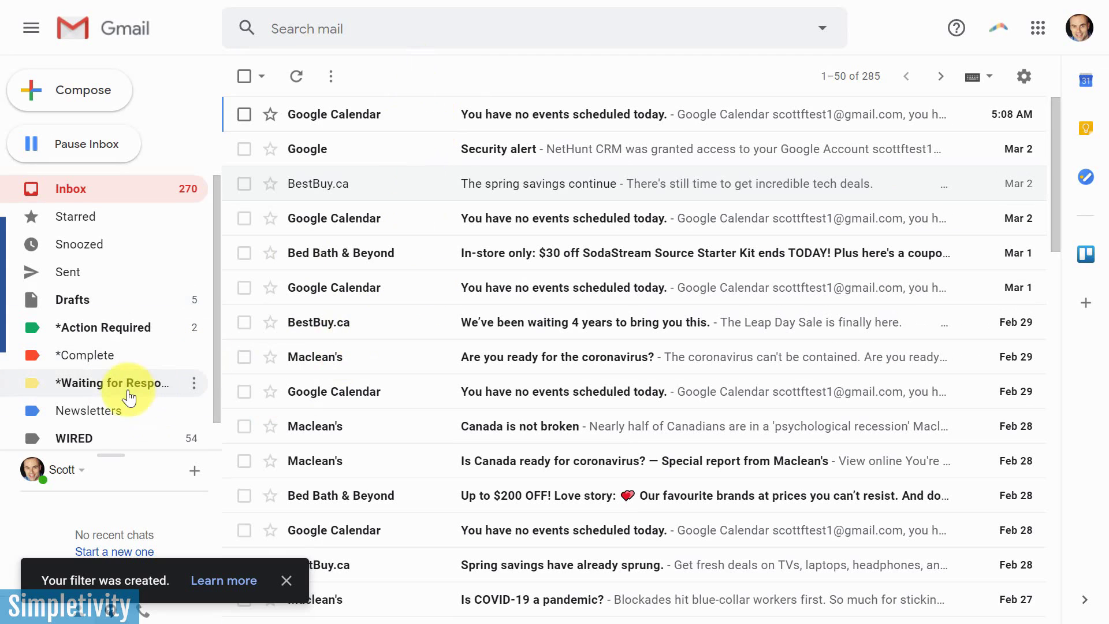
Check the Newsletters label, go back to the inbox and reopen the advanced search form
click(98, 410)
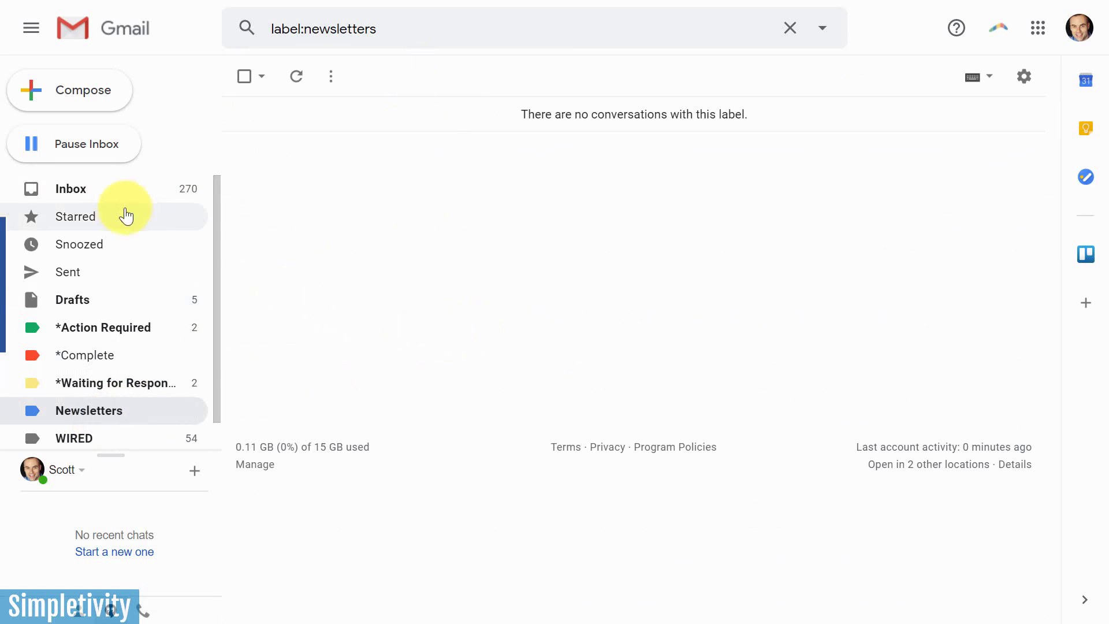
click(111, 192)
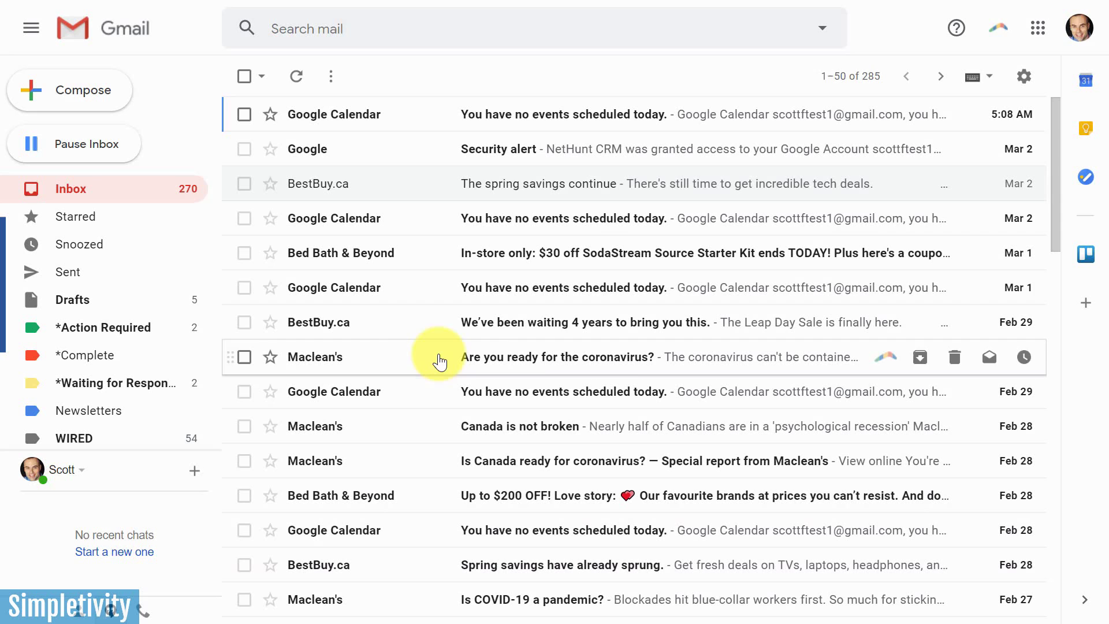
click(823, 30)
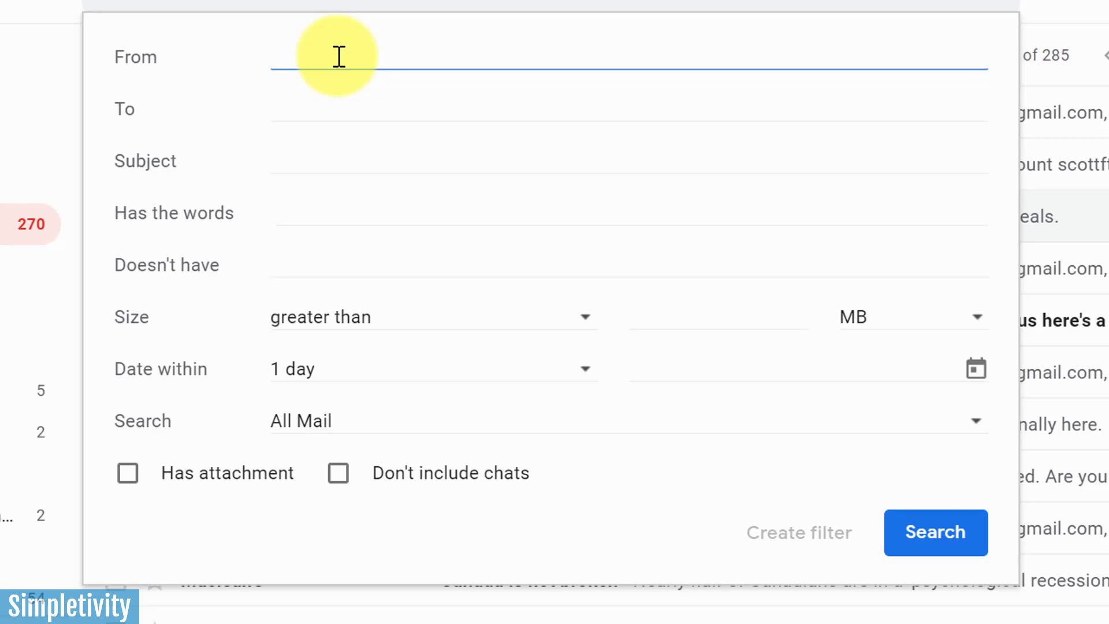
text(*)
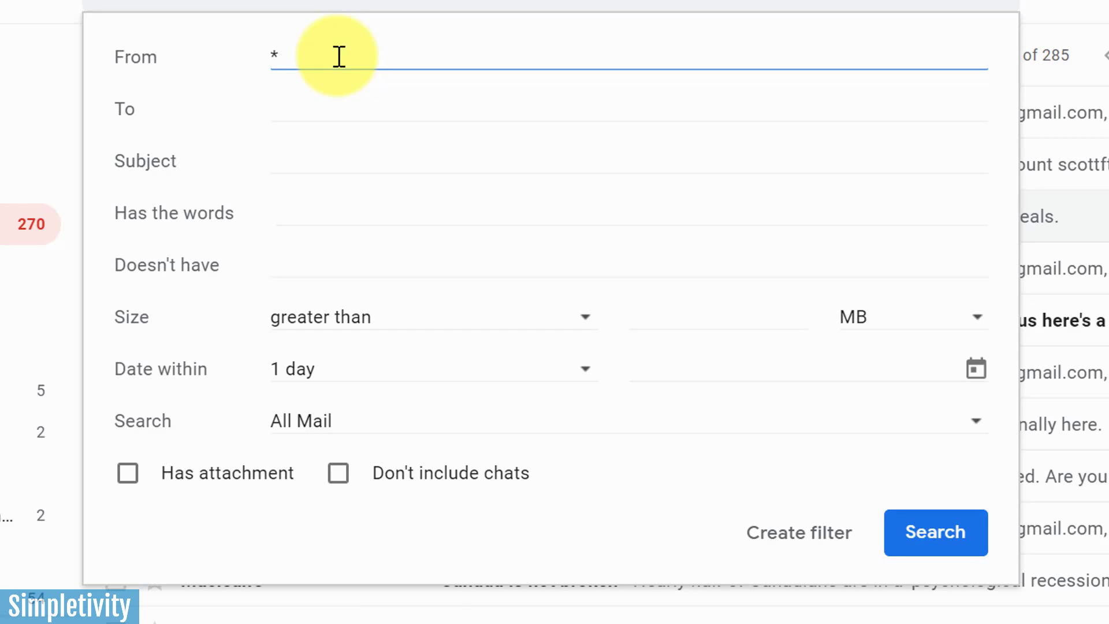
text(@domain.com)
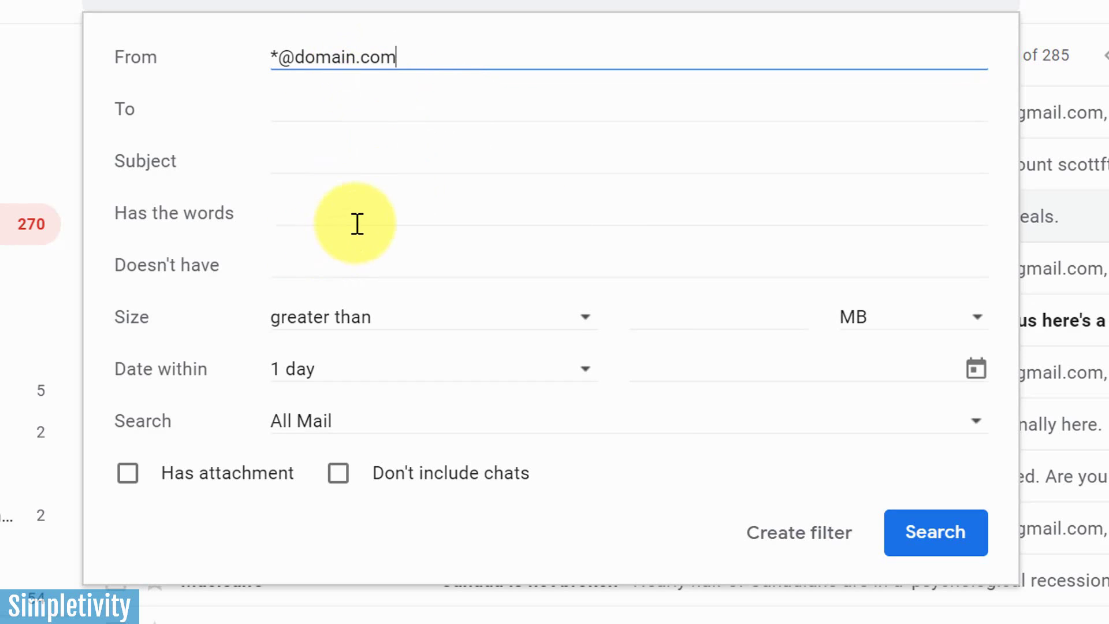
click(333, 211)
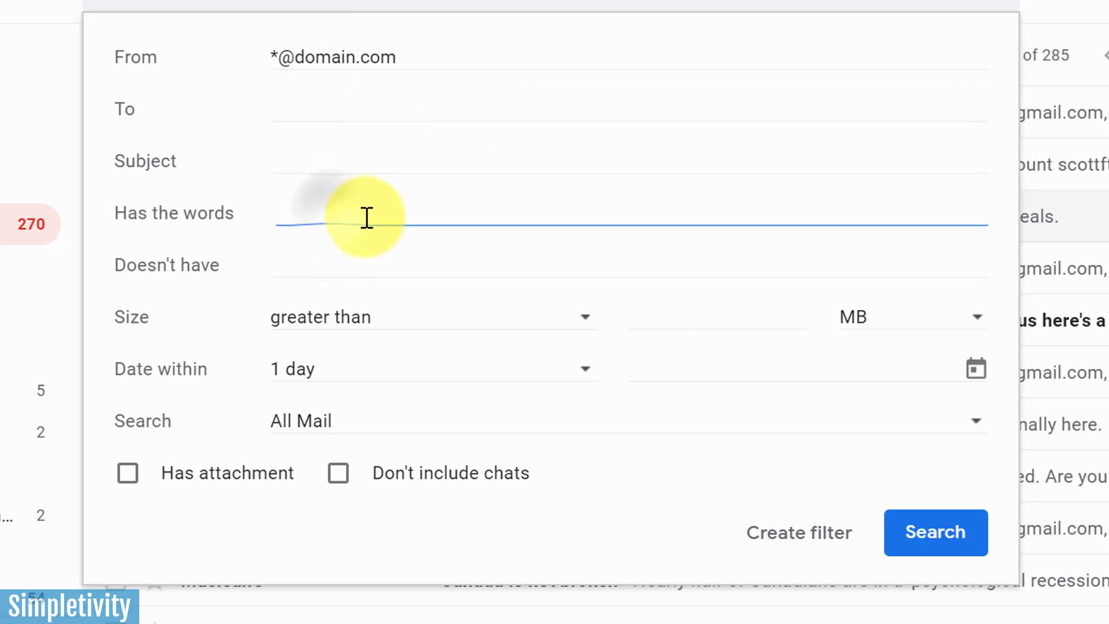
text(unsubscribe)
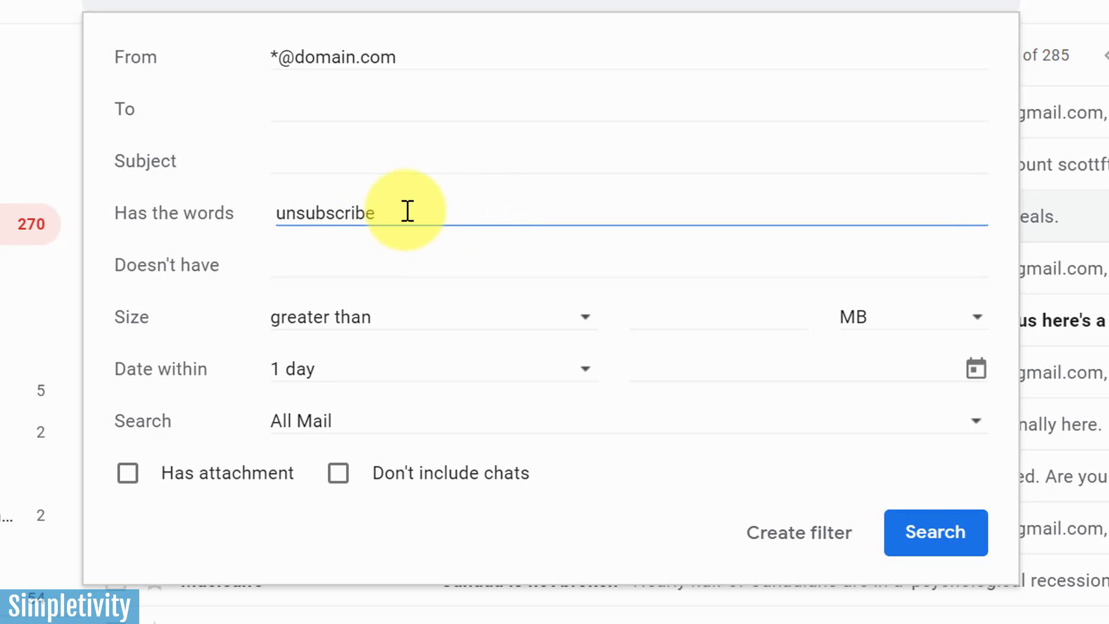
click(358, 58)
key(BackSpace)
key(BackSpace)
key(BackSpace)
key(BackSpace)
key(BackSpace)
key(BackSpace)
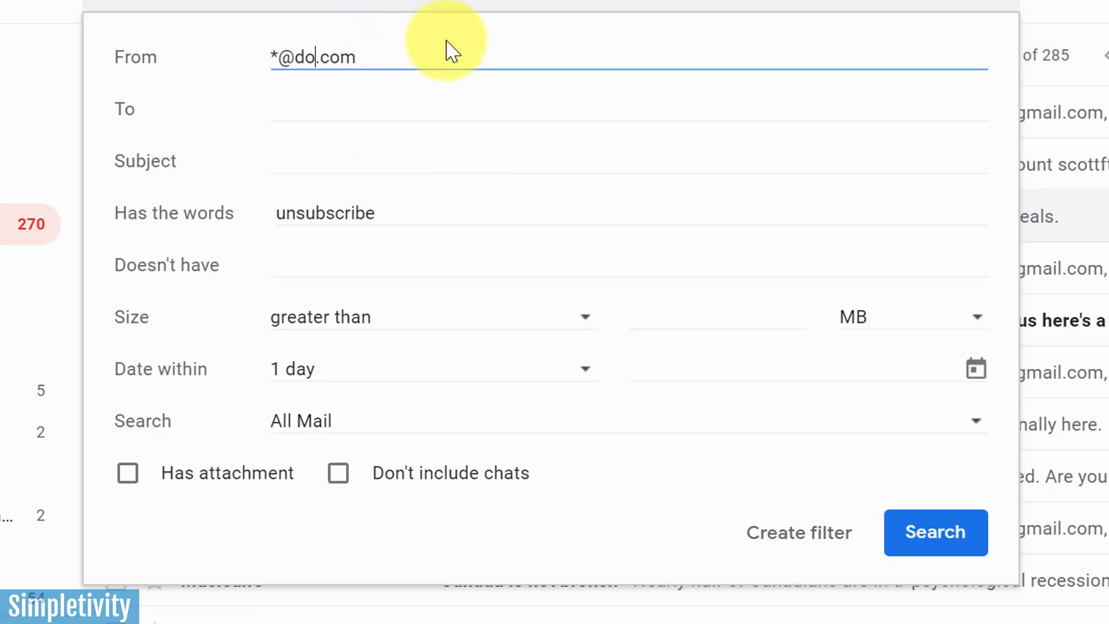
text(simpleti)
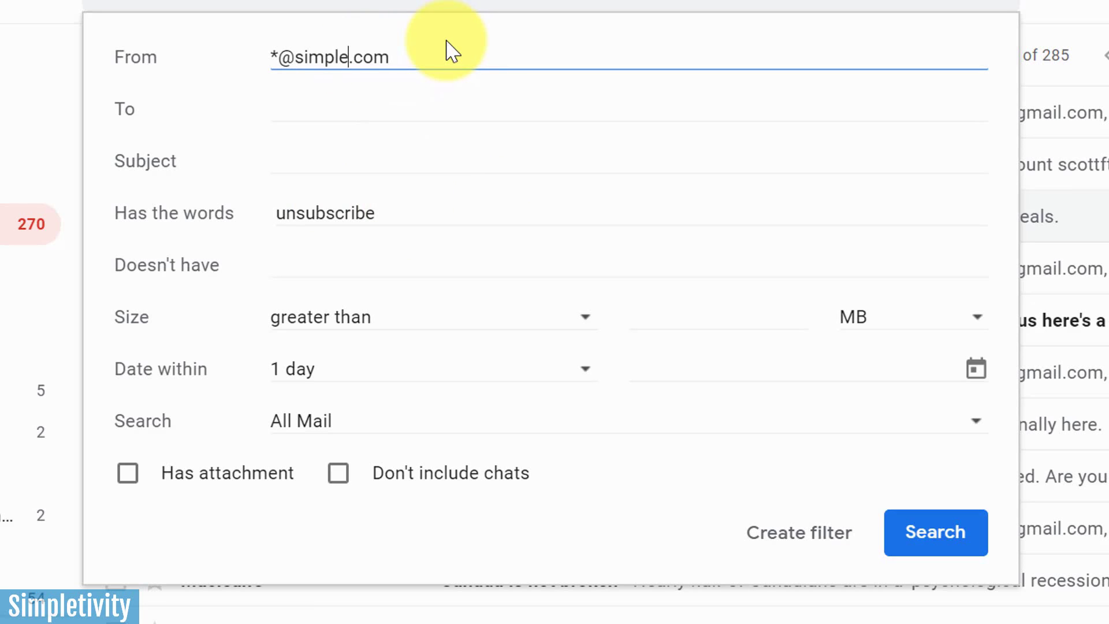
text(vity)
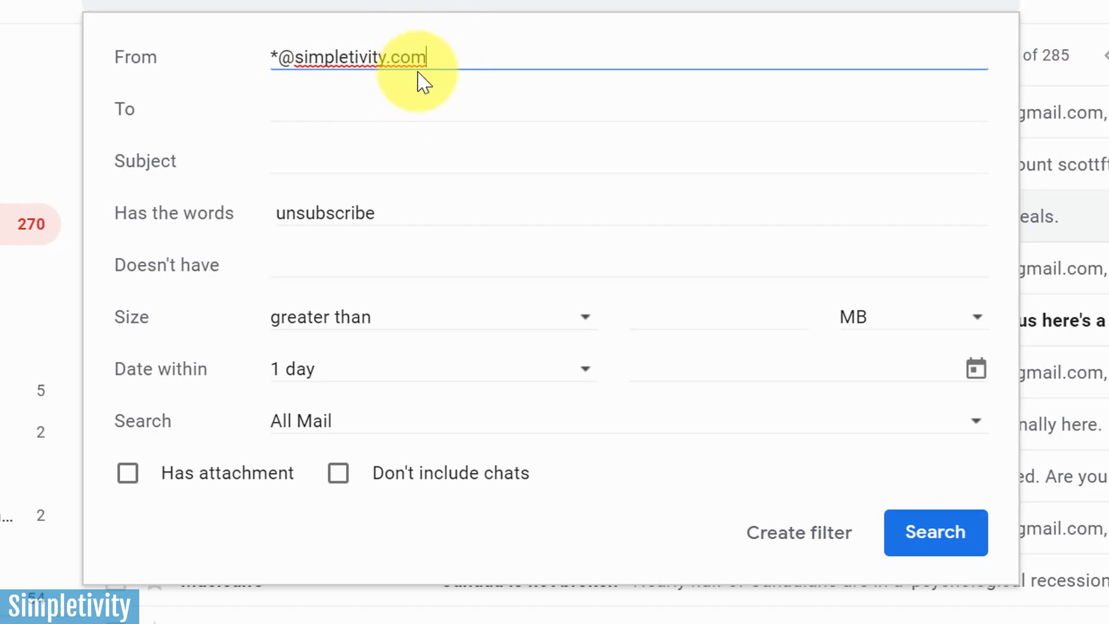
click(273, 55)
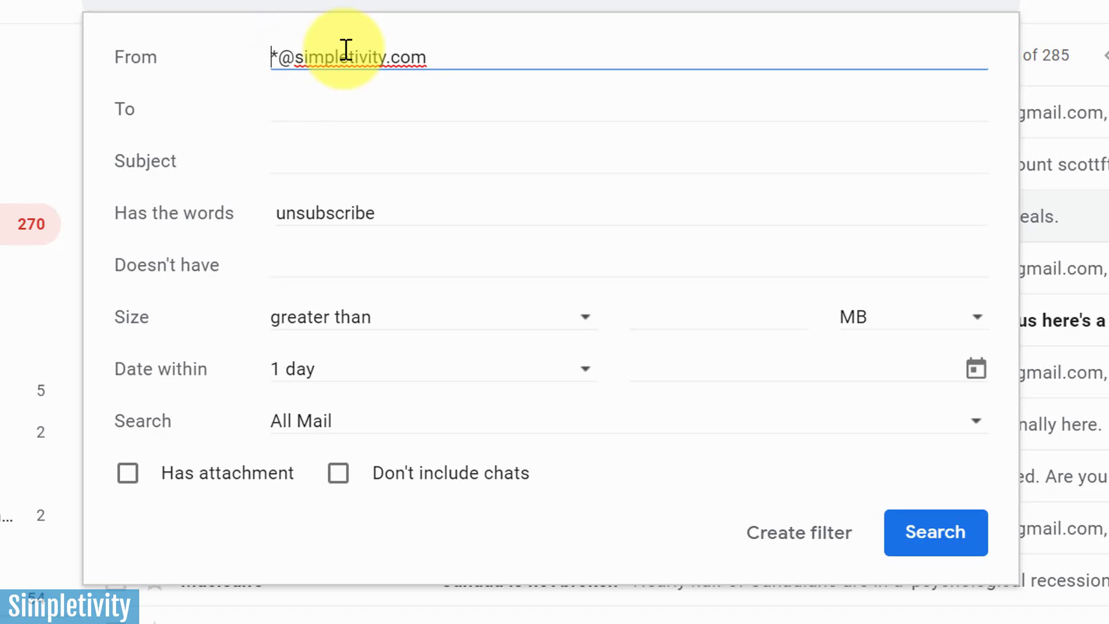
text(()
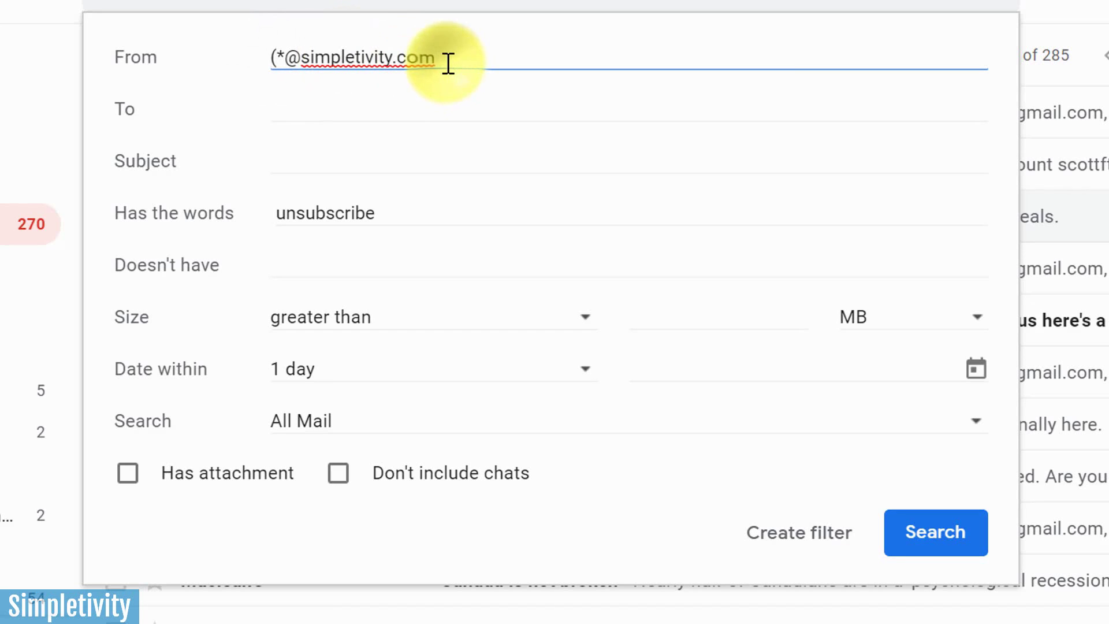
click(448, 62)
text())
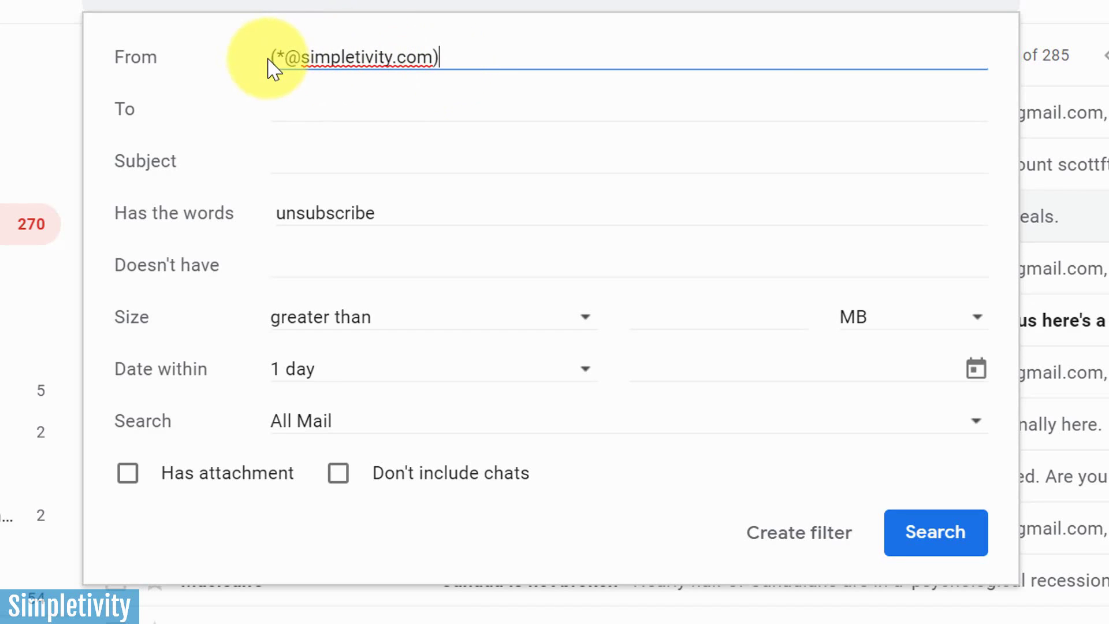
click(270, 59)
text(-)
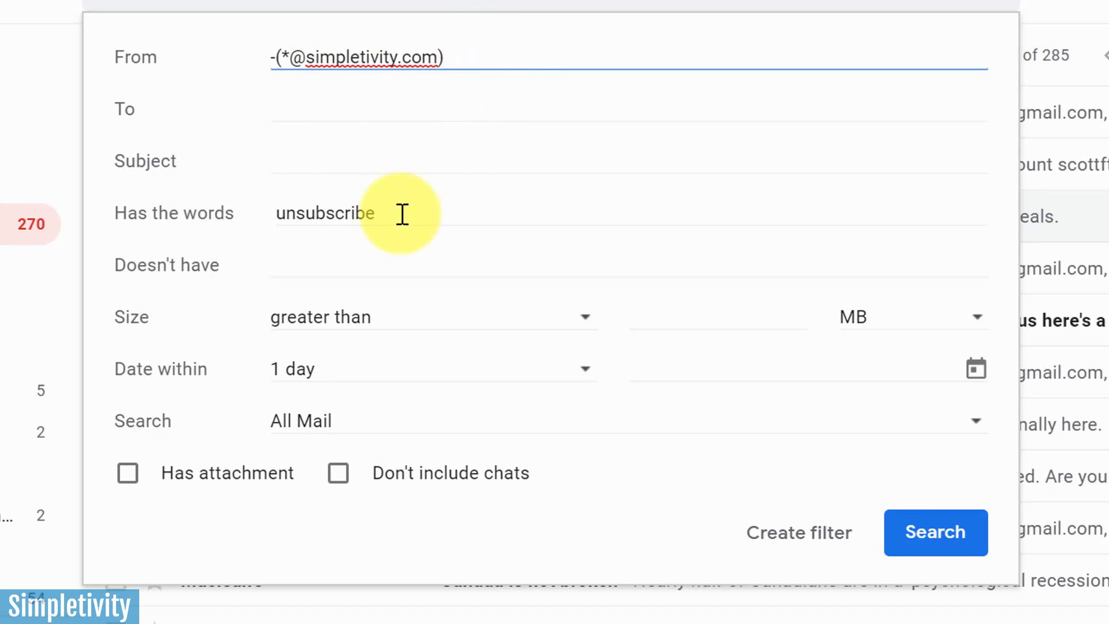
Extend Has the words to unsubscribe OR "view in browser" OR and close the search form
click(471, 211)
text(O)
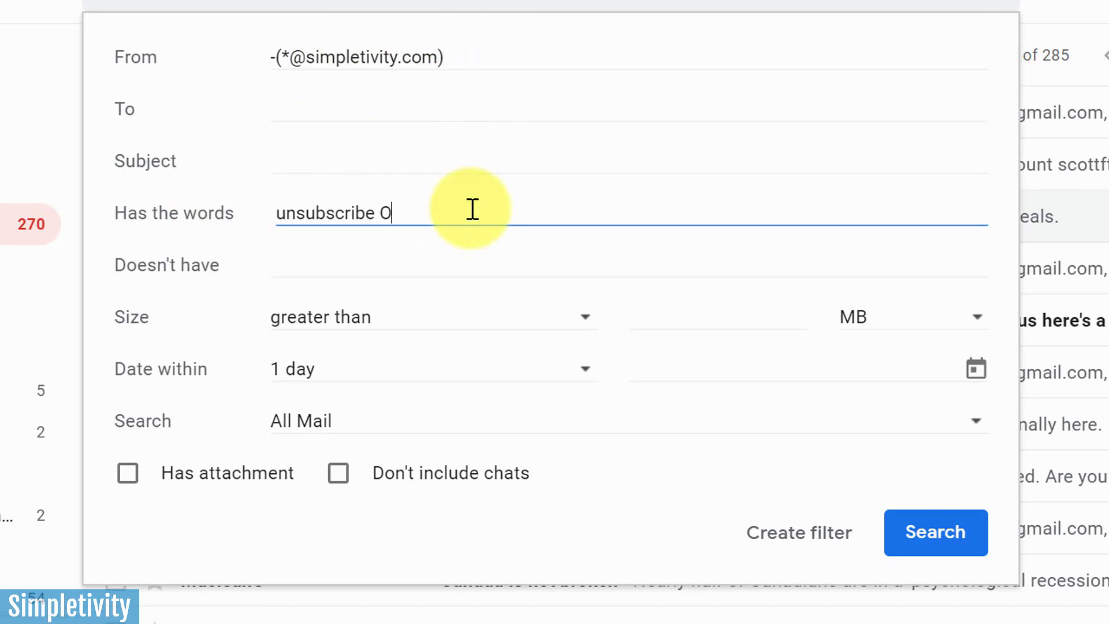
text(R "view in browser)
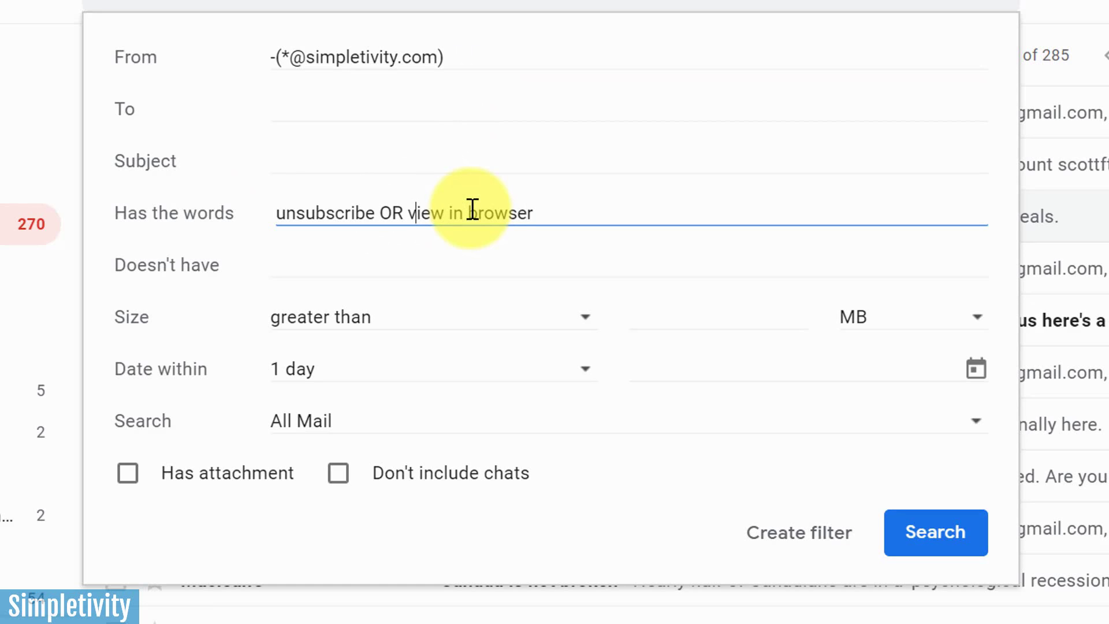
text(")
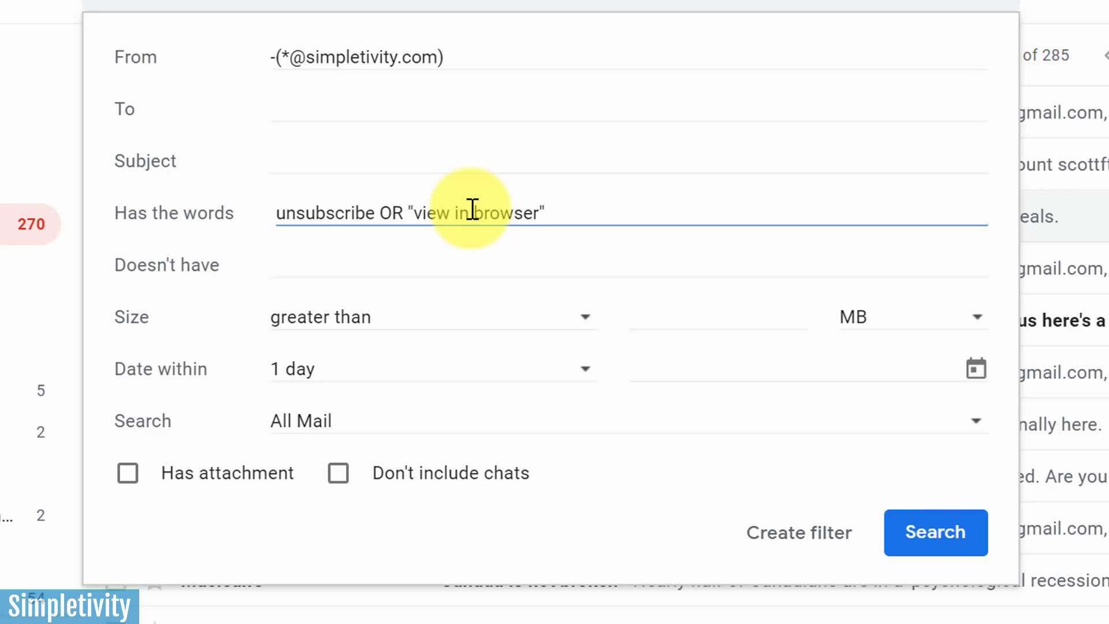
text( OR)
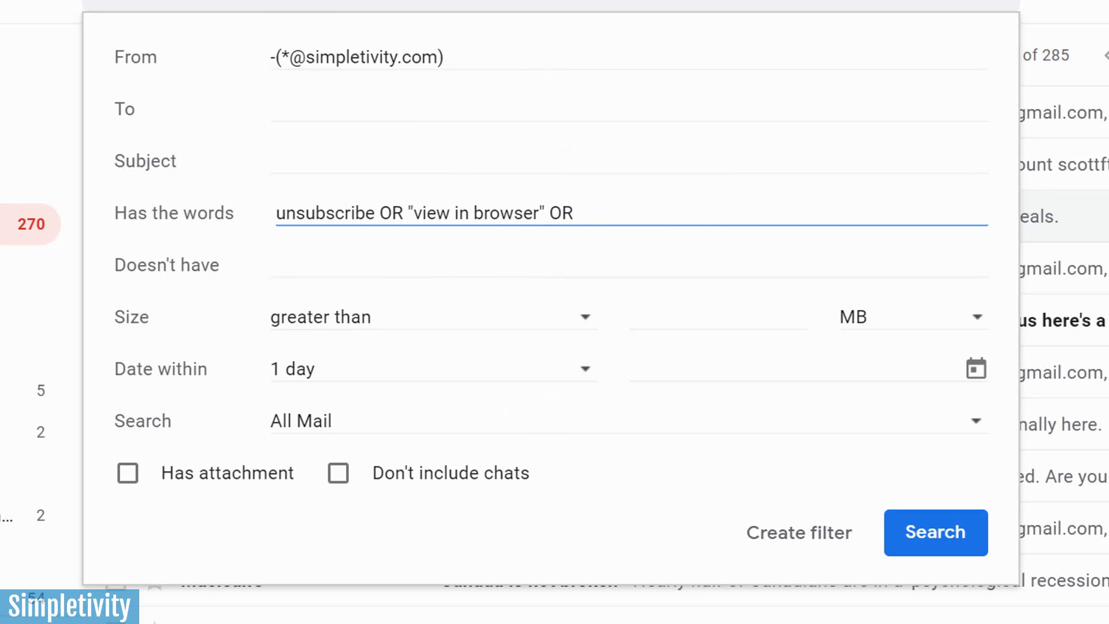
key(Escape)
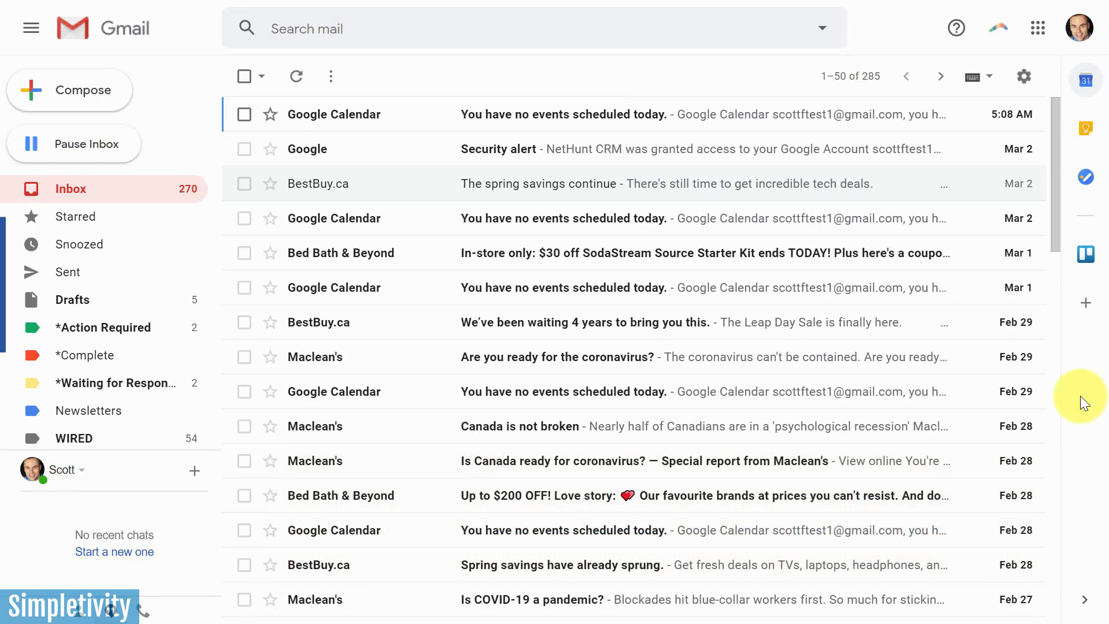
Create a new label named To Do List
scroll(680, 445, down, 4)
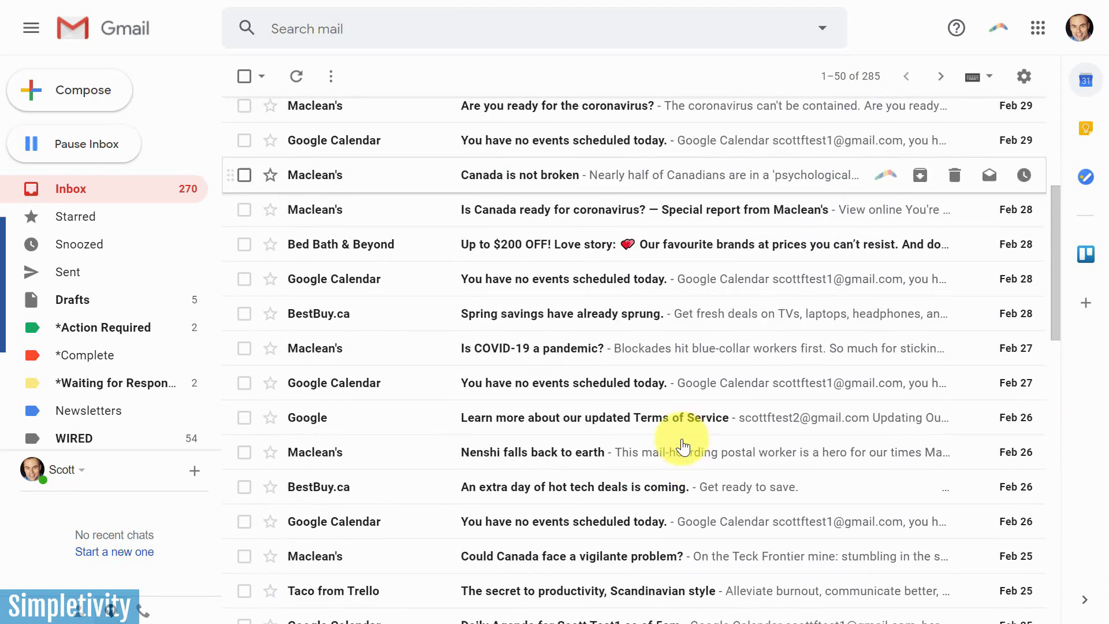
scroll(681, 444, up, 4)
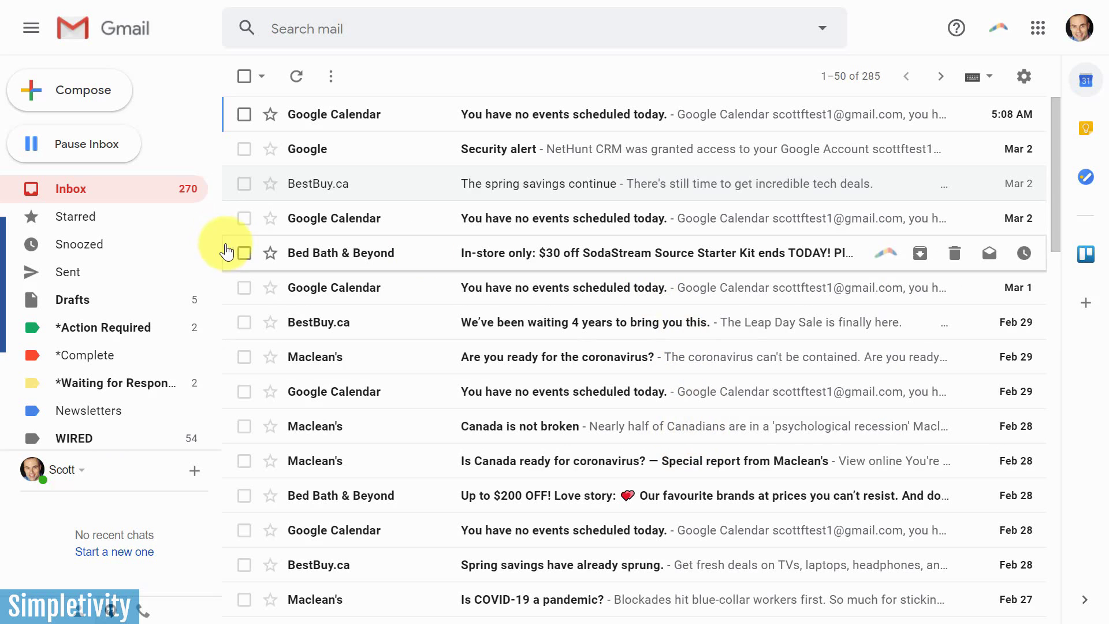
scroll(144, 318, down, 1)
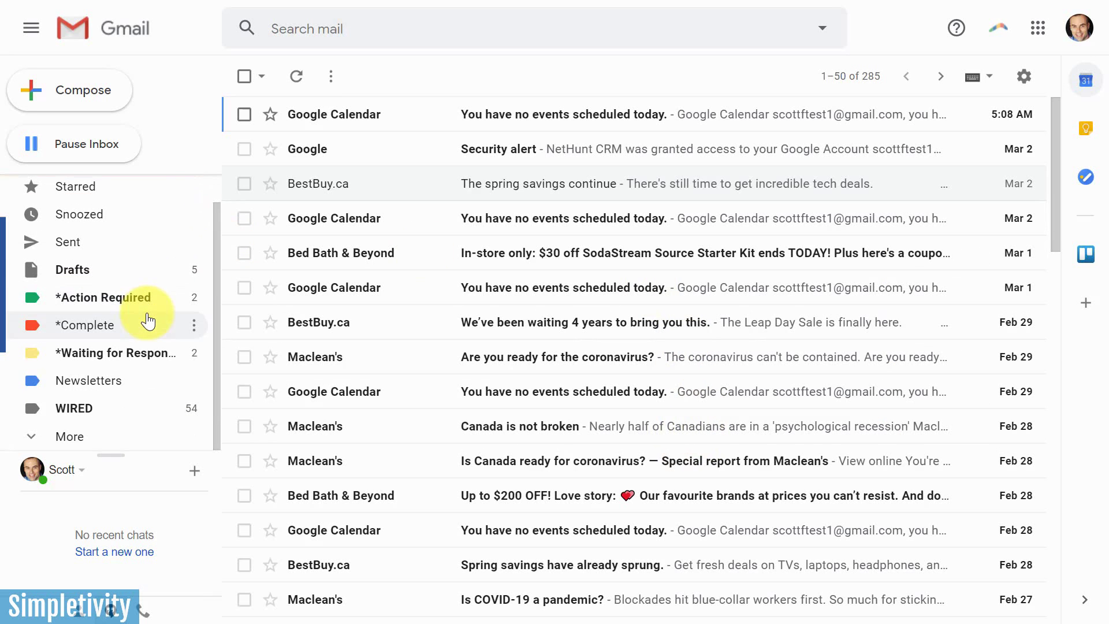
click(111, 436)
scroll(114, 405, down, 2)
scroll(113, 403, down, 2)
click(99, 436)
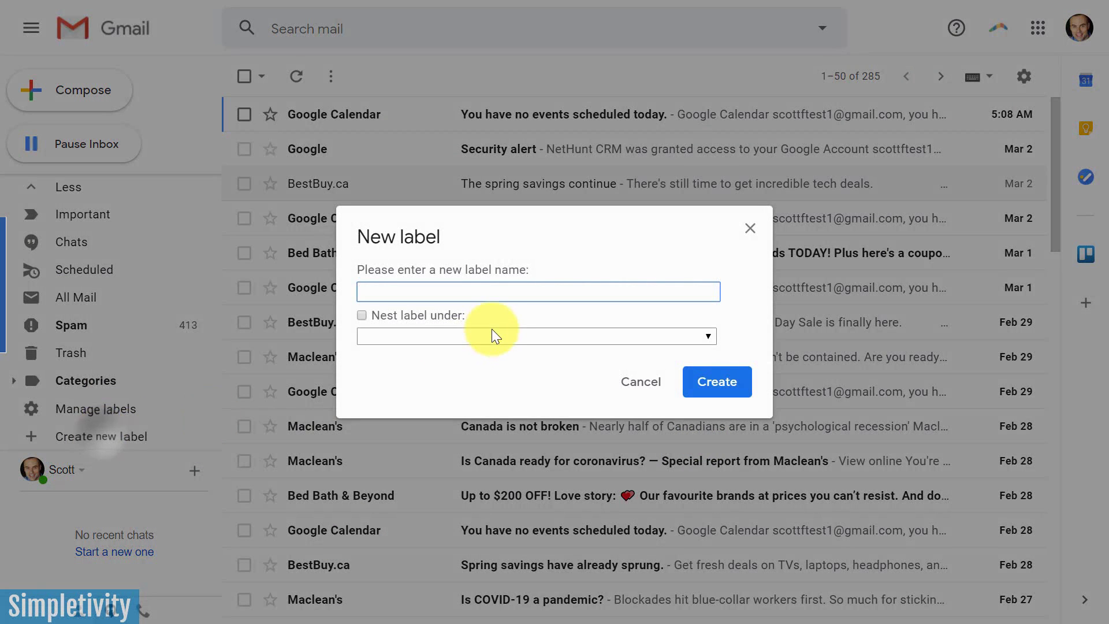
text(To )
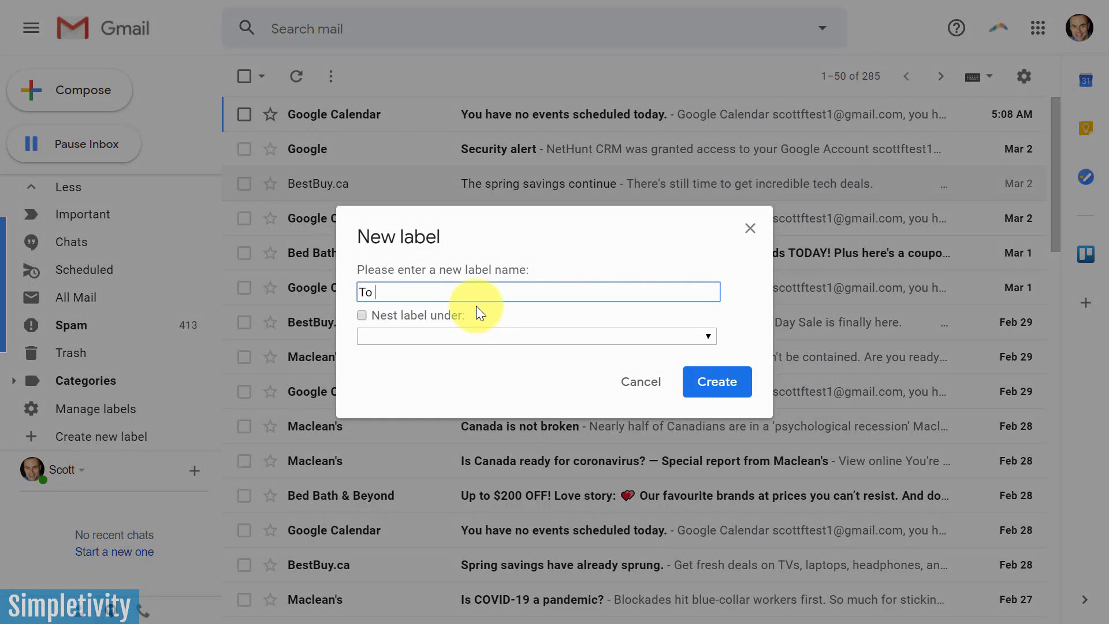
text(Do List)
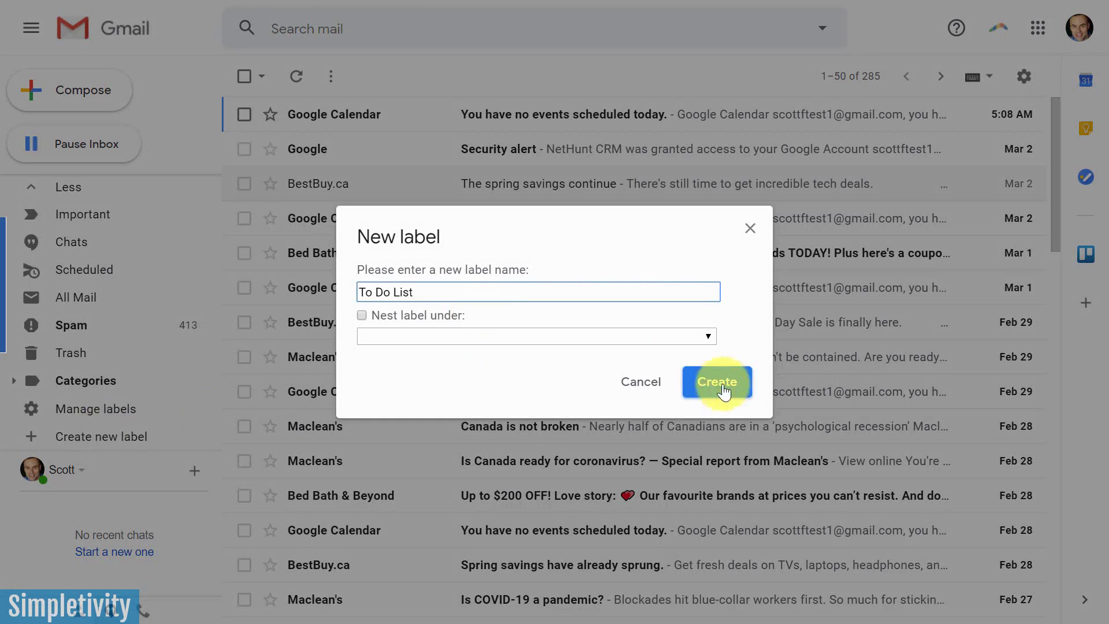
click(724, 391)
Set the To Do List label colour to orange
scroll(123, 359, up, 5)
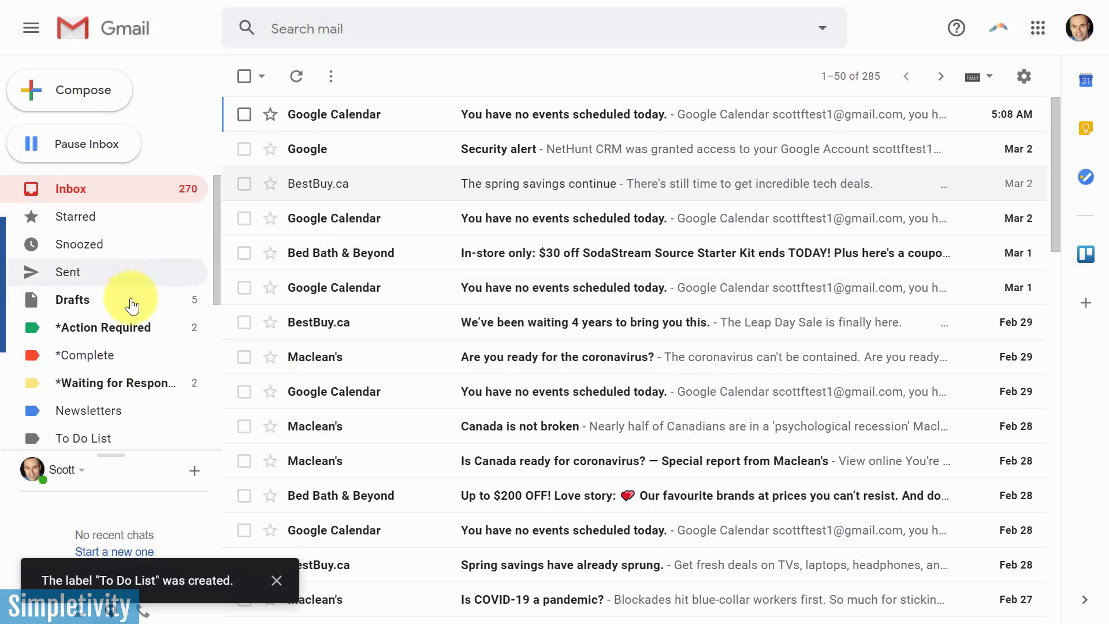
scroll(132, 312, down, 3)
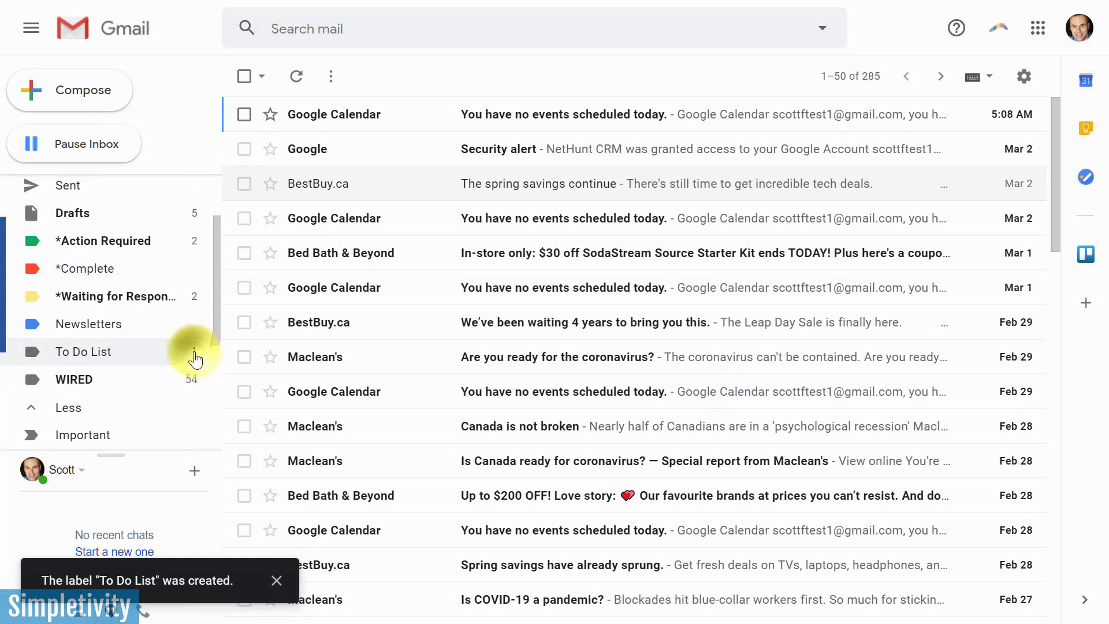
click(195, 357)
mouse_move(241, 296)
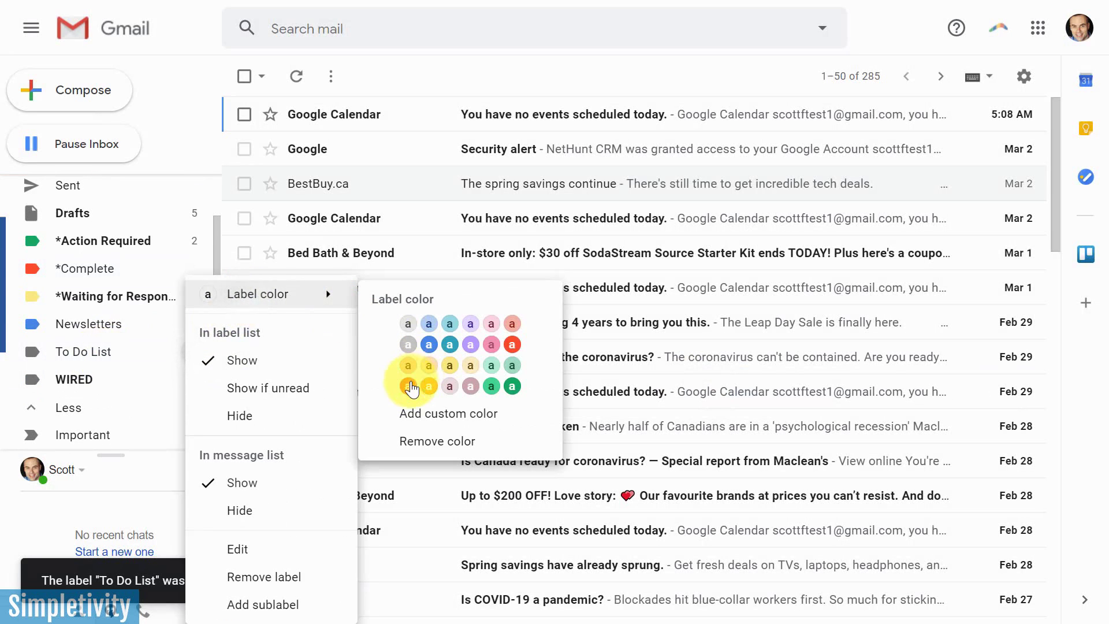
click(410, 386)
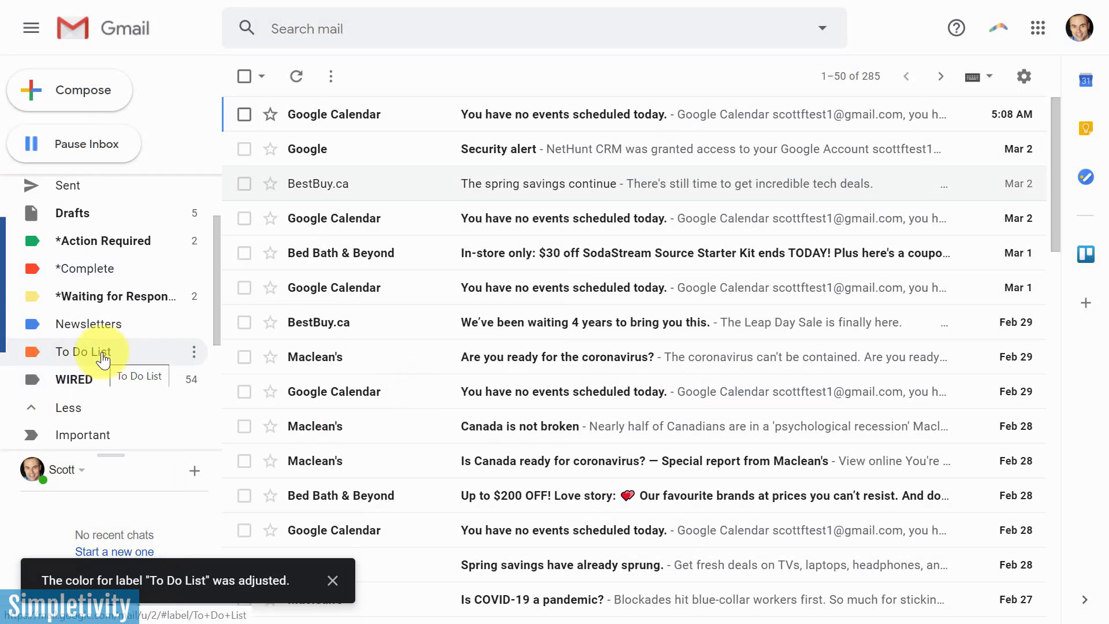
In advanced search, clear the old From and Has the words criteria and enter the user's own e-mail address as sender
scroll(105, 361, up, 2)
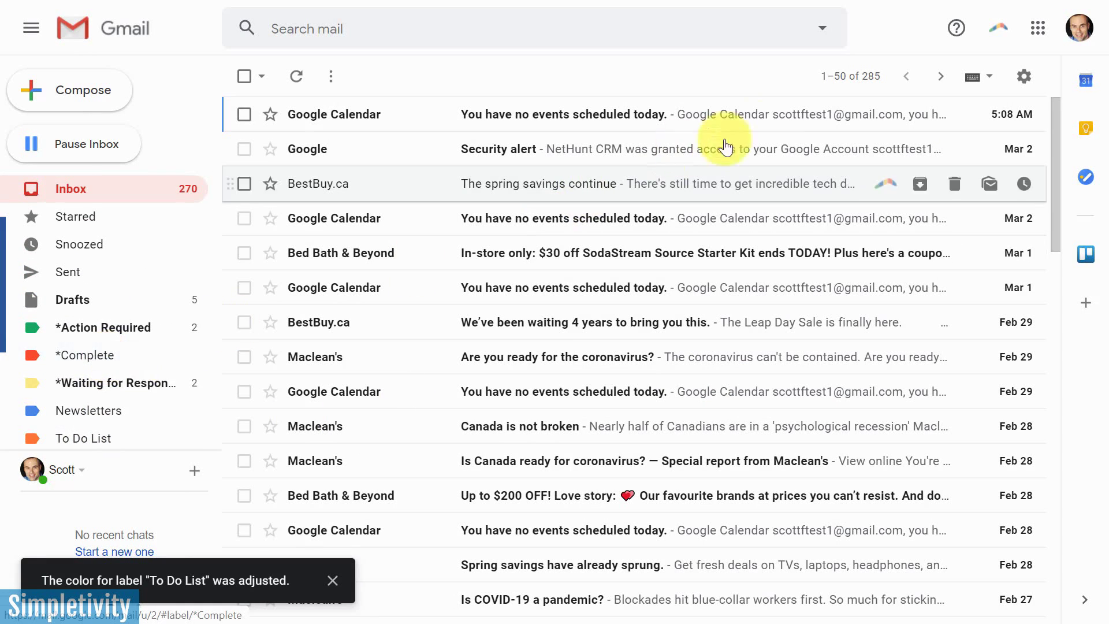
click(822, 28)
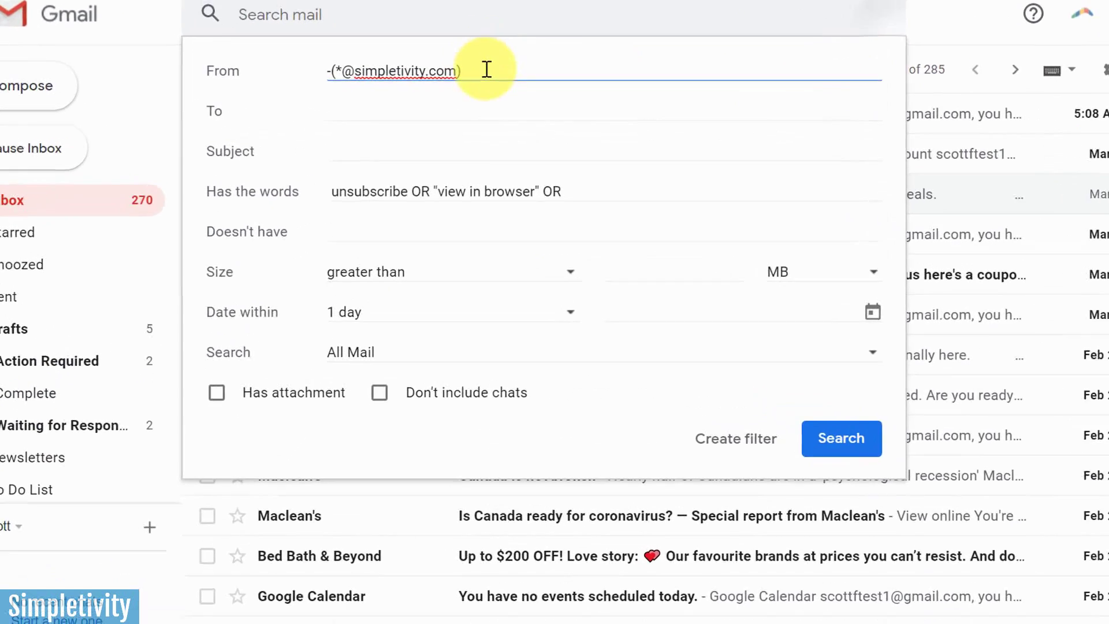
drag(481, 76, 249, 59)
key(BackSpace)
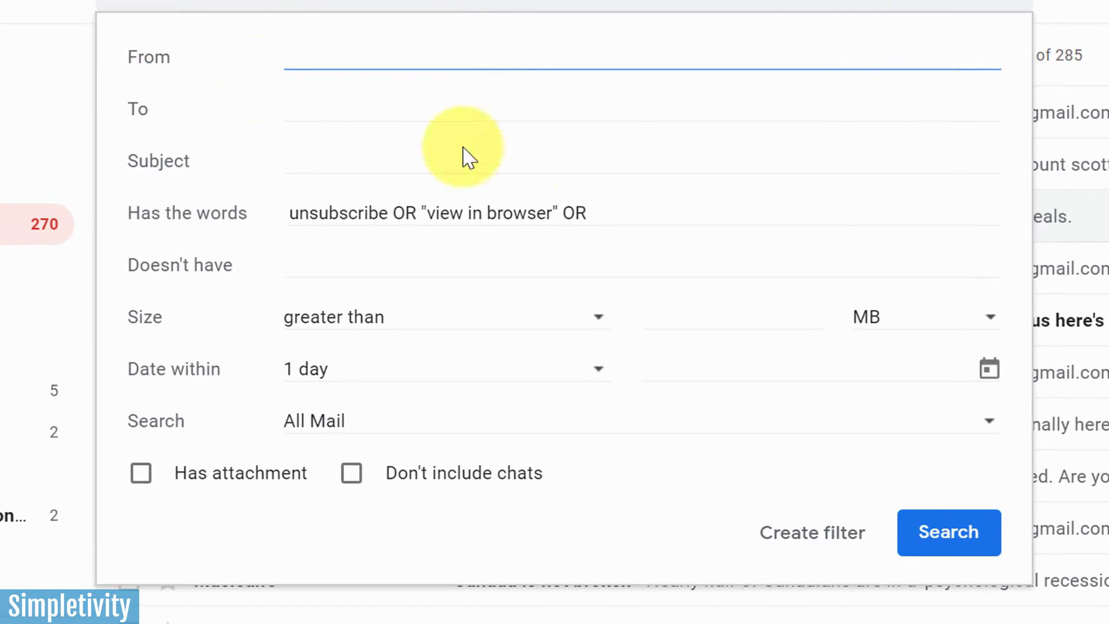
drag(605, 212, 302, 218)
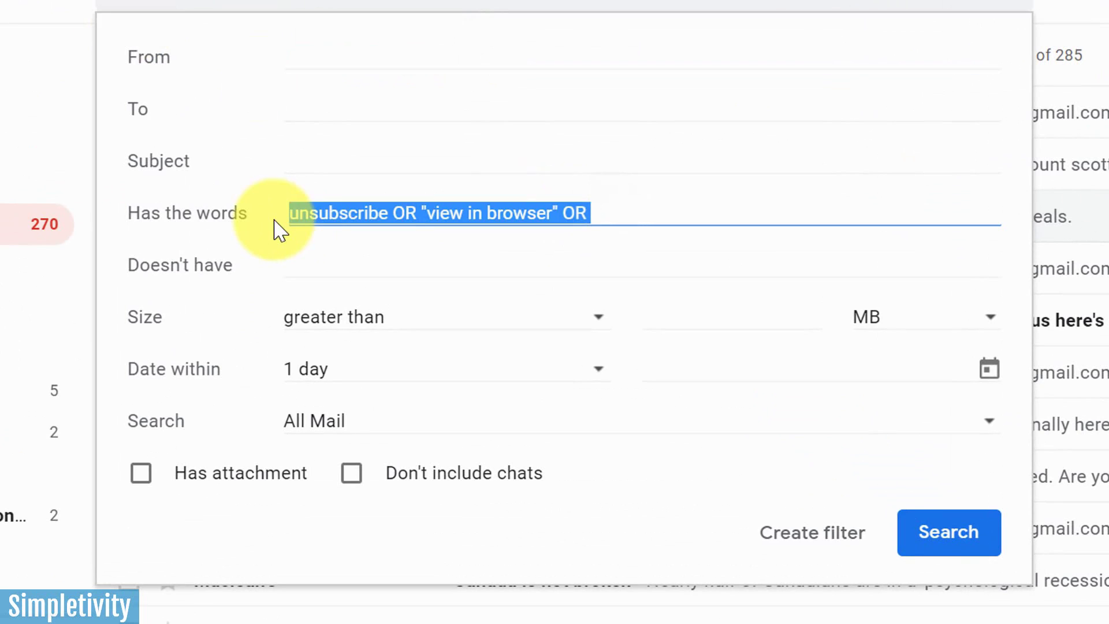
key(BackSpace)
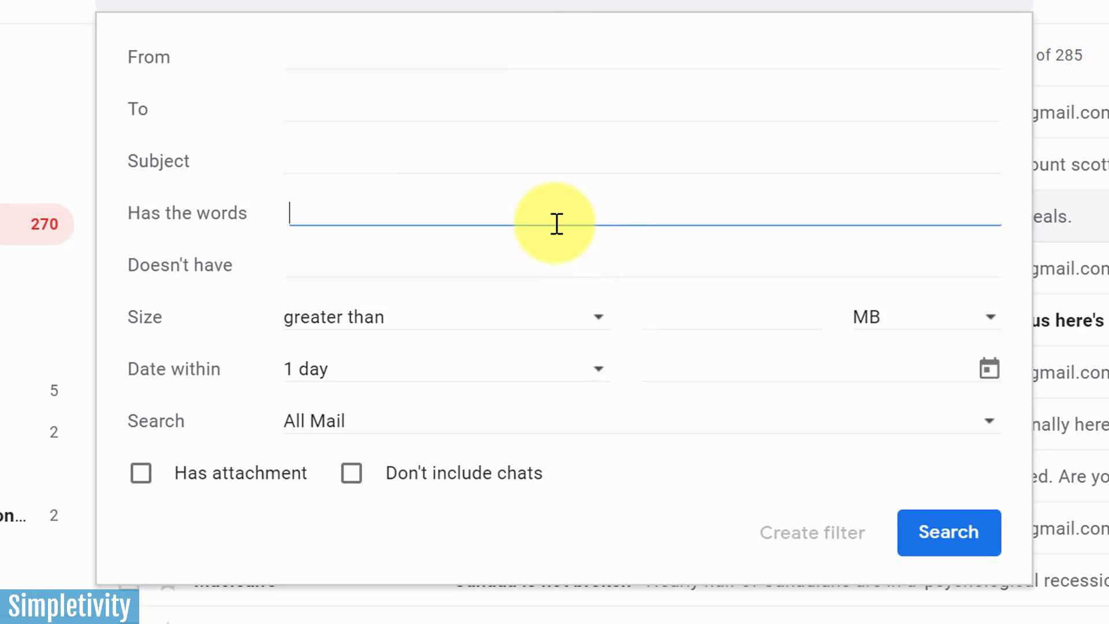
click(337, 51)
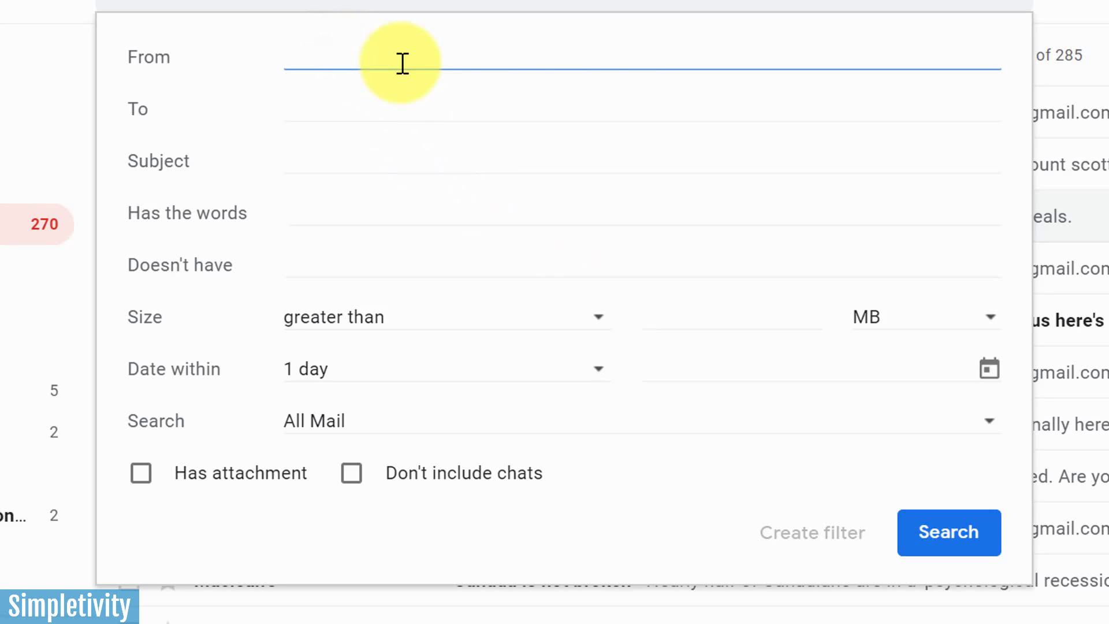
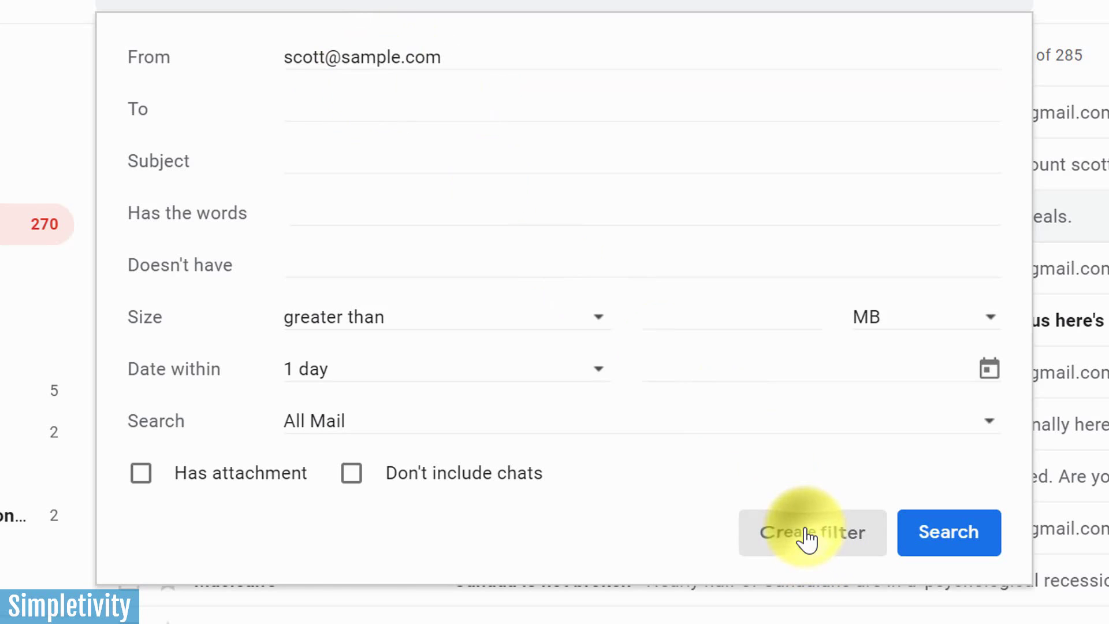
Create a filter for self-sent mail that skips the inbox and applies the To Do List label
click(808, 537)
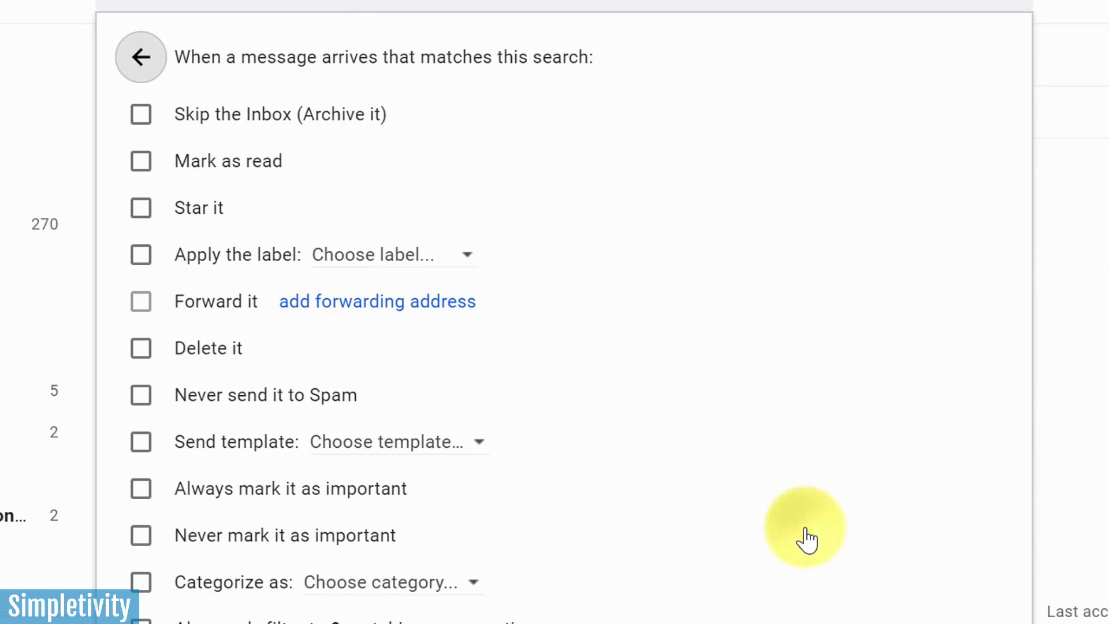
click(141, 116)
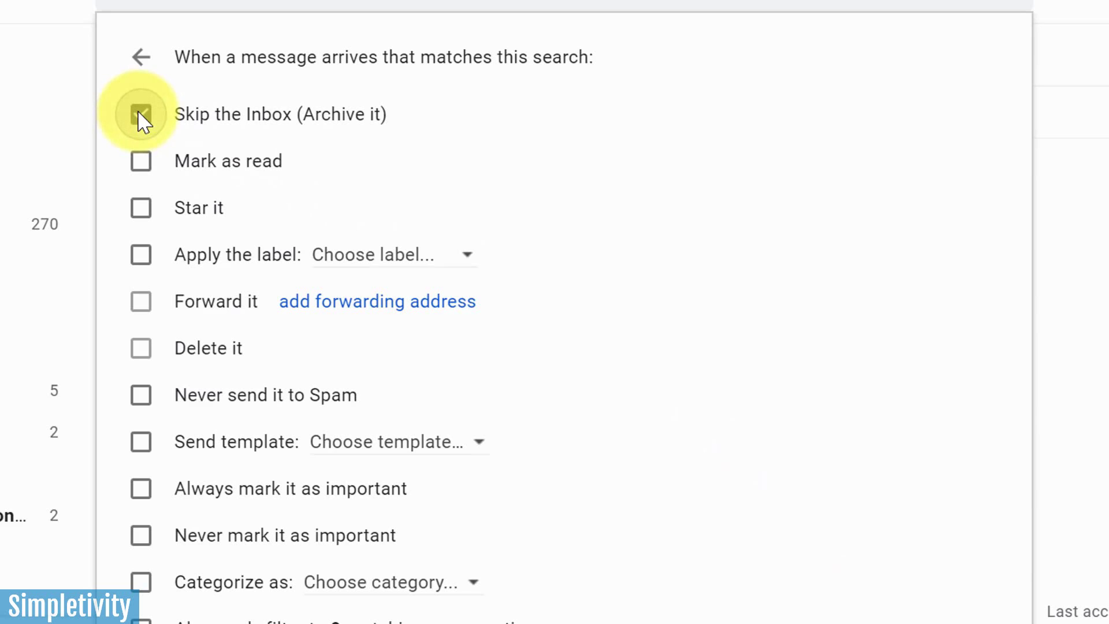
click(141, 255)
click(390, 259)
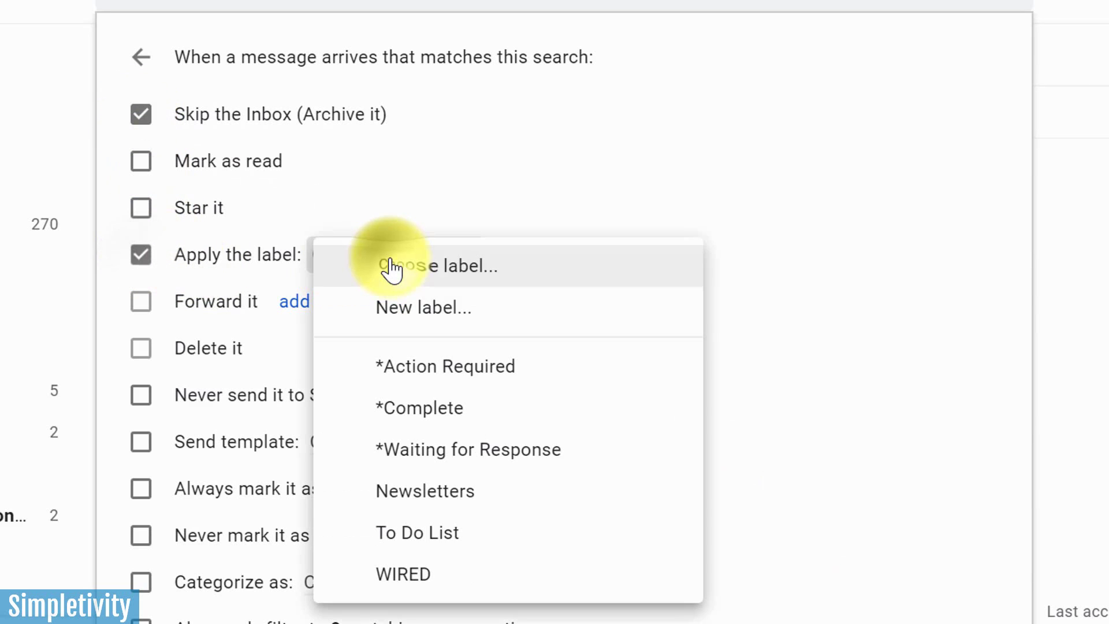
click(478, 533)
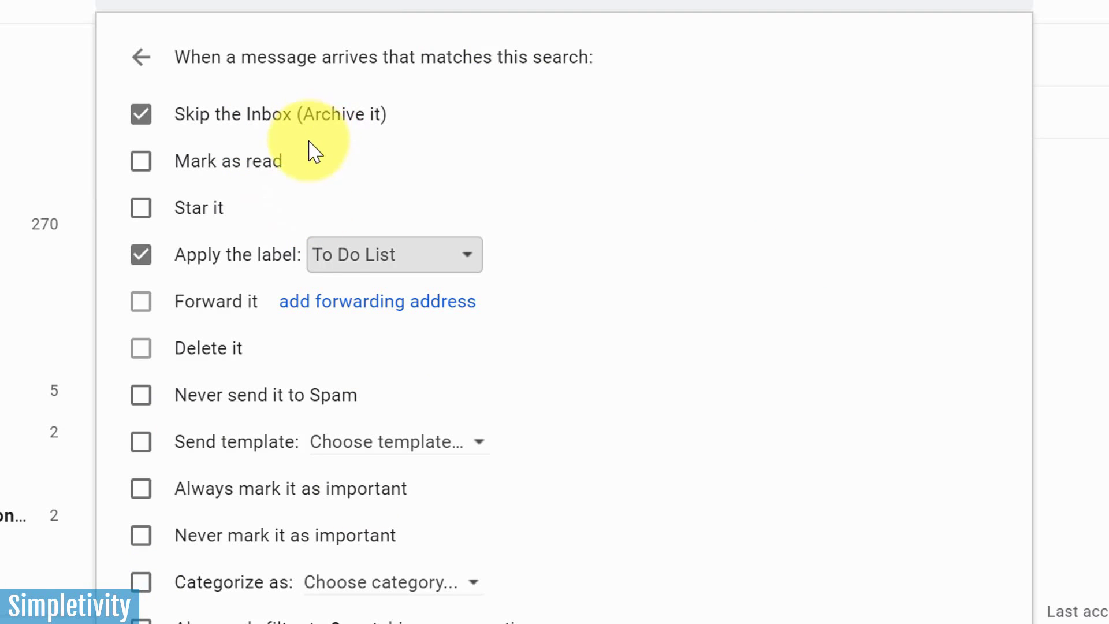
click(143, 118)
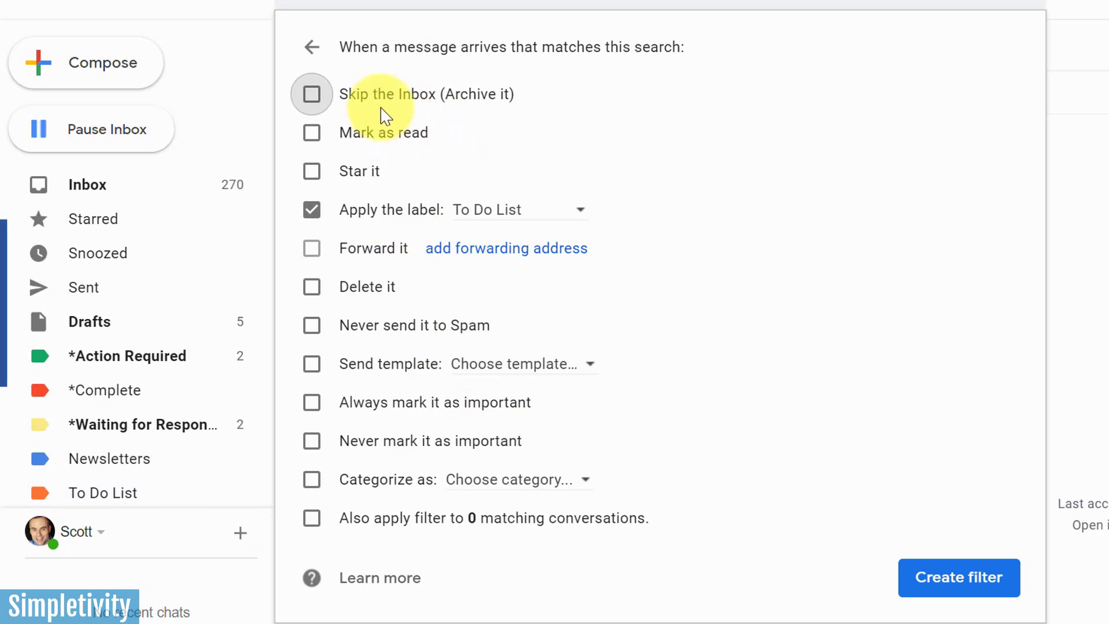
click(313, 96)
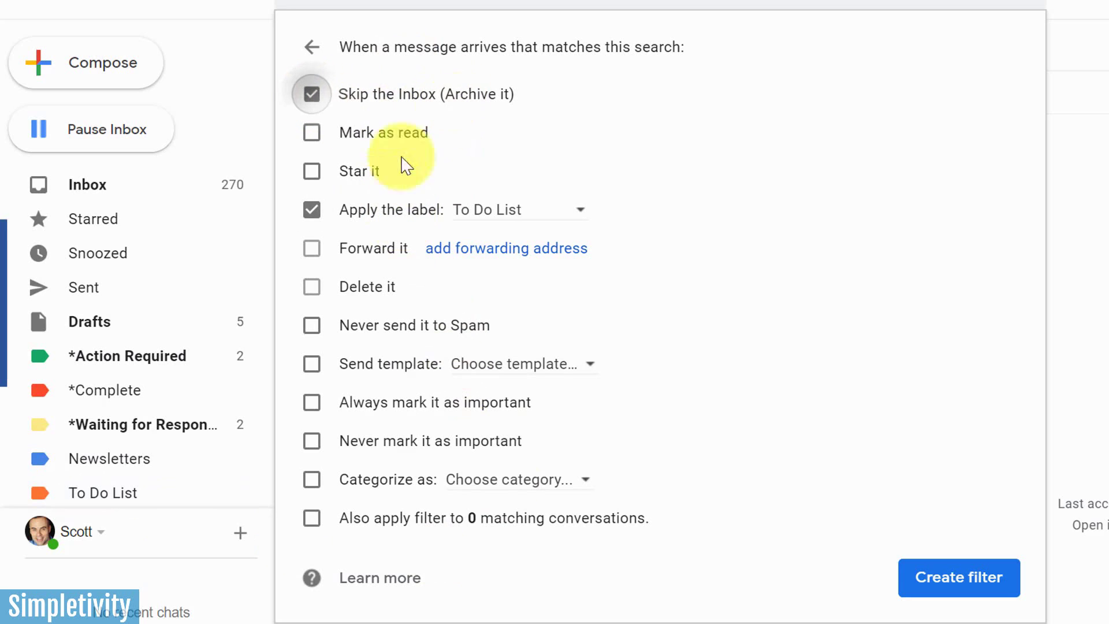
click(951, 575)
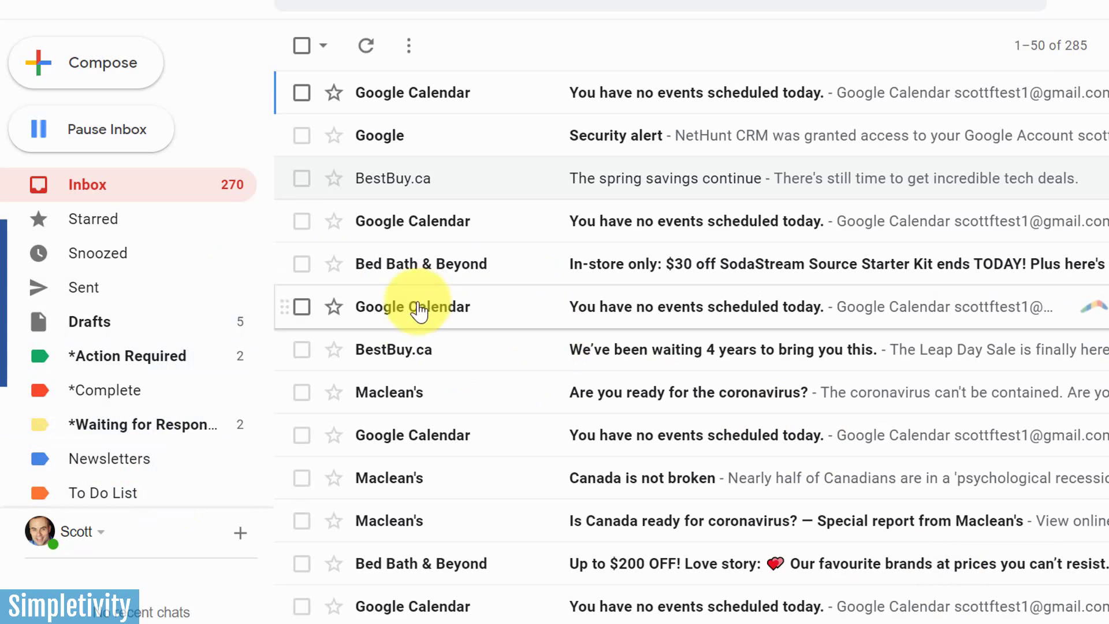
scroll(249, 469, down, 2)
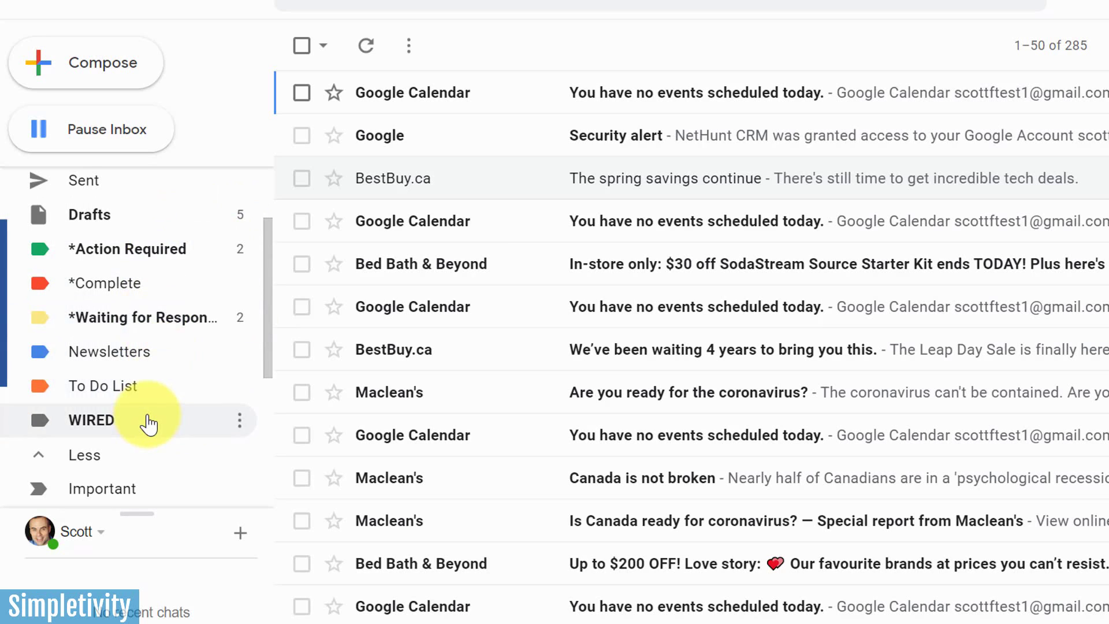
scroll(149, 424, up, 2)
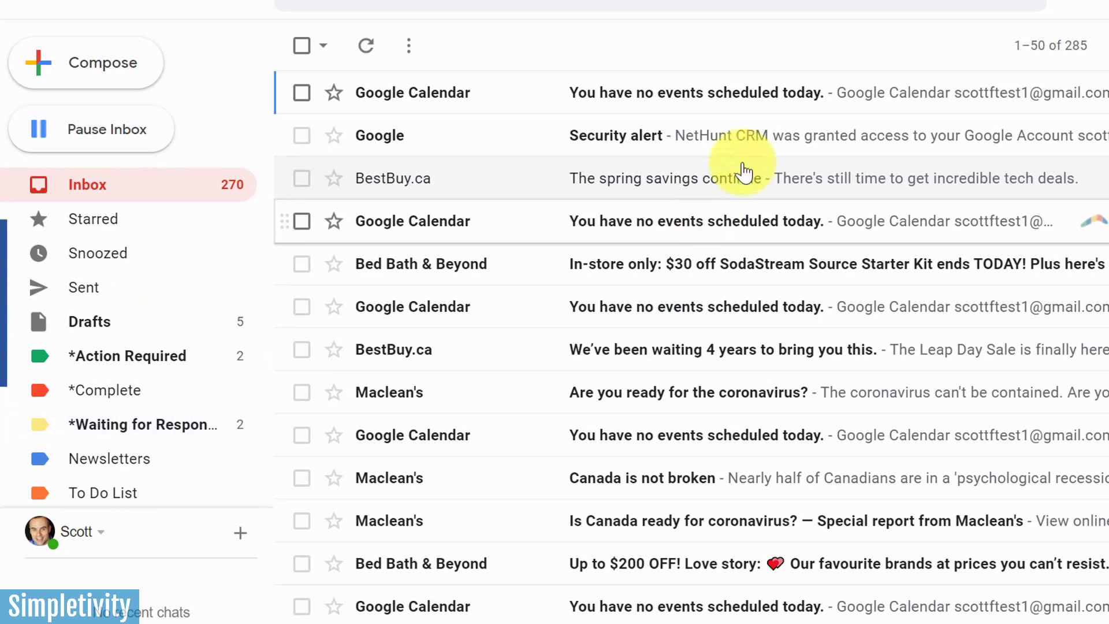